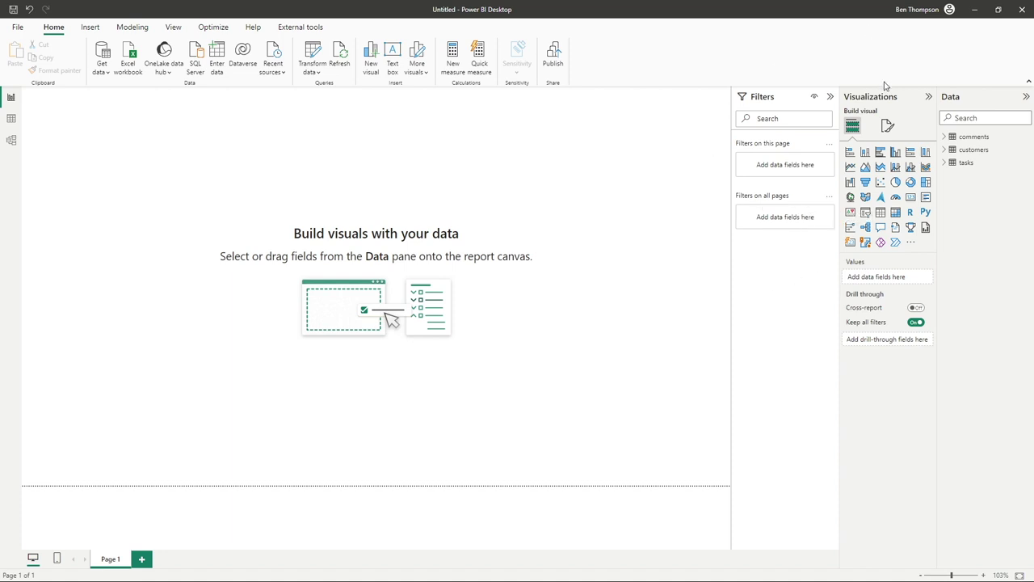
# Step: Add an empty stacked column chart to the page, moved right and down and enlarged
pyautogui.click(864, 157)
pyautogui.moveTo(121, 106); pyautogui.dragTo(315, 172)
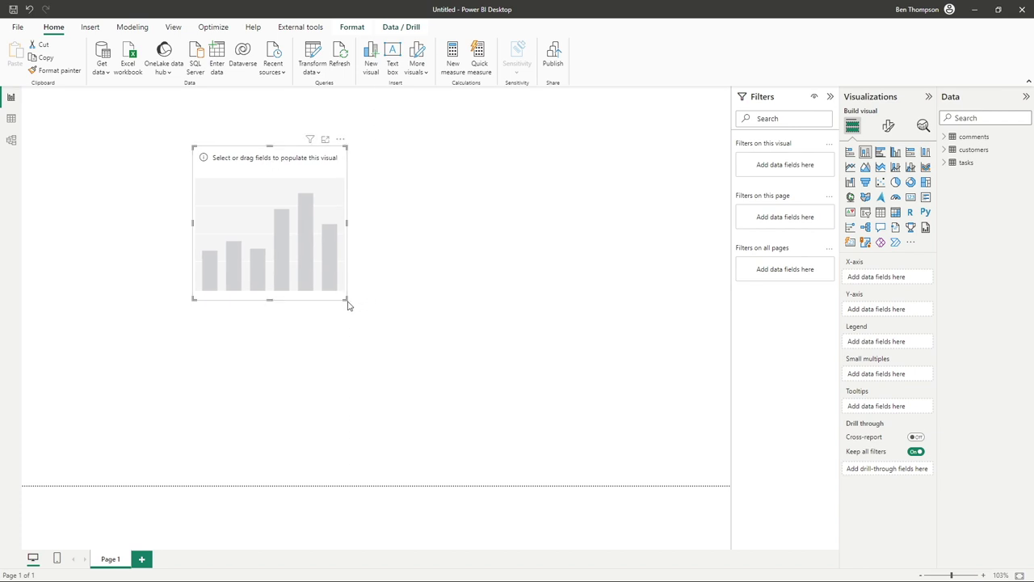
pyautogui.moveTo(347, 296); pyautogui.dragTo(532, 387)
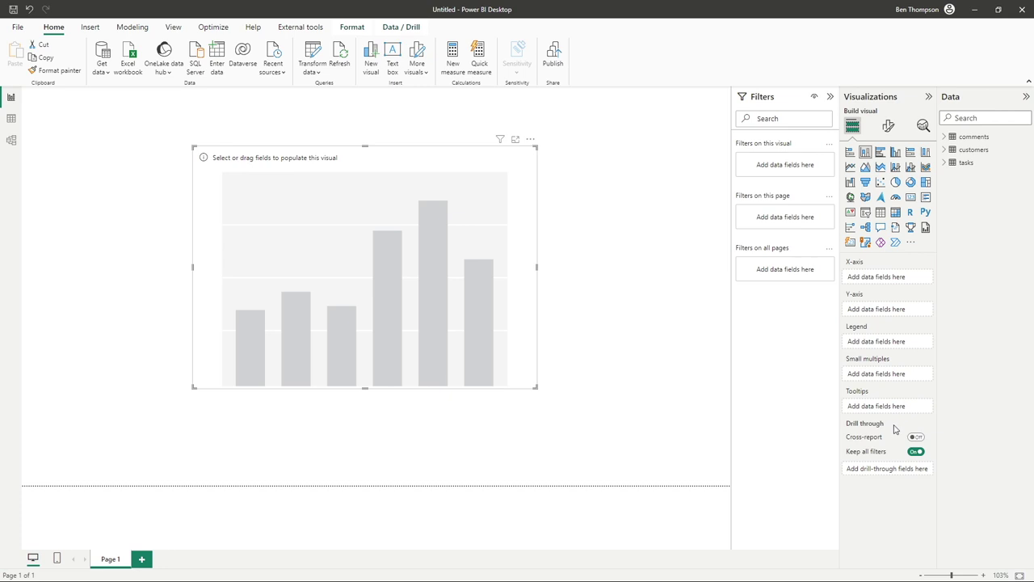
# Step: Plot Count of TaskId by DateRaised on the column chart's axes
pyautogui.click(945, 163)
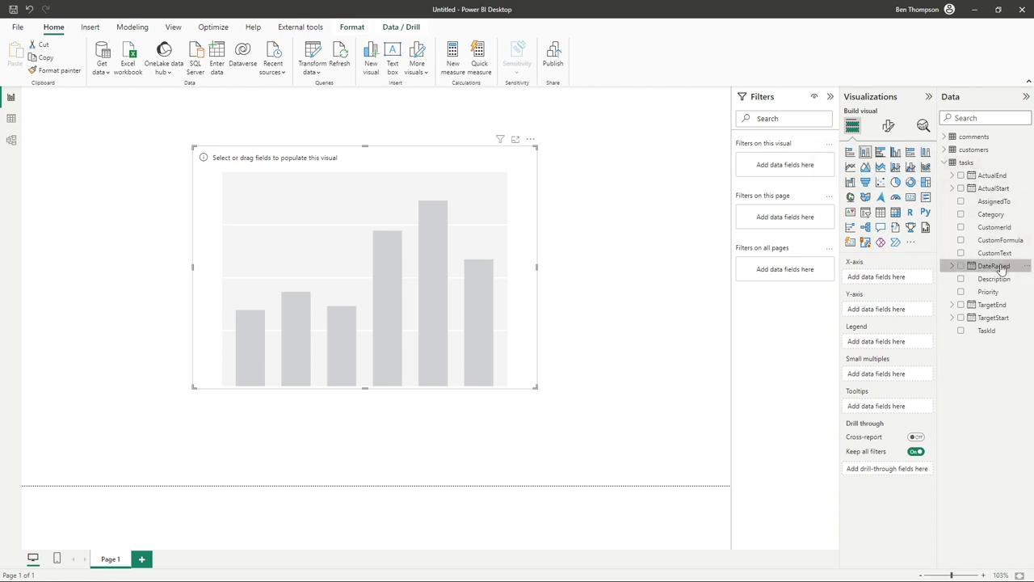
pyautogui.moveTo(999, 269); pyautogui.dragTo(900, 276)
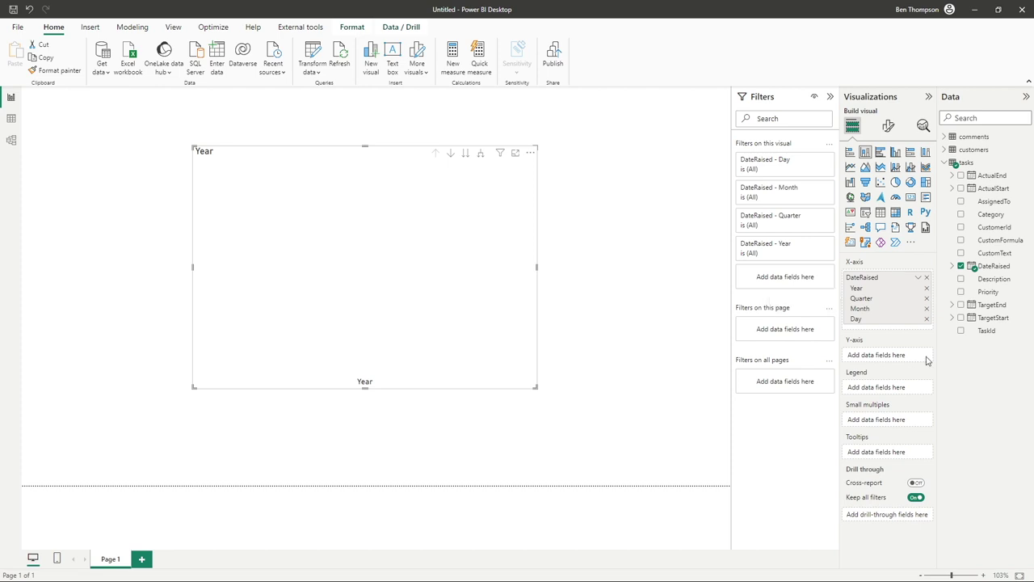
pyautogui.moveTo(1002, 333); pyautogui.dragTo(903, 357)
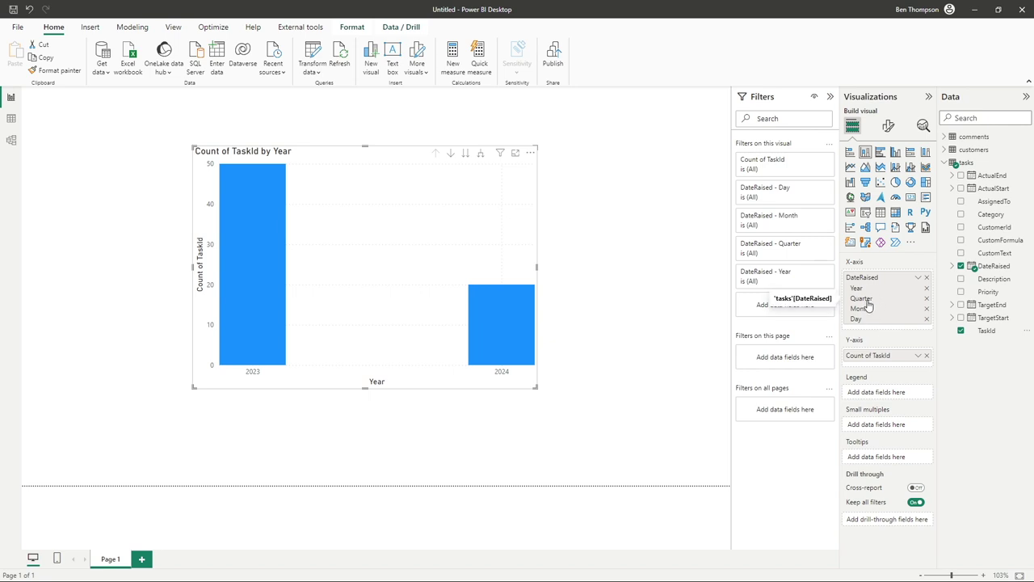
pyautogui.click(919, 278)
pyautogui.click(940, 335)
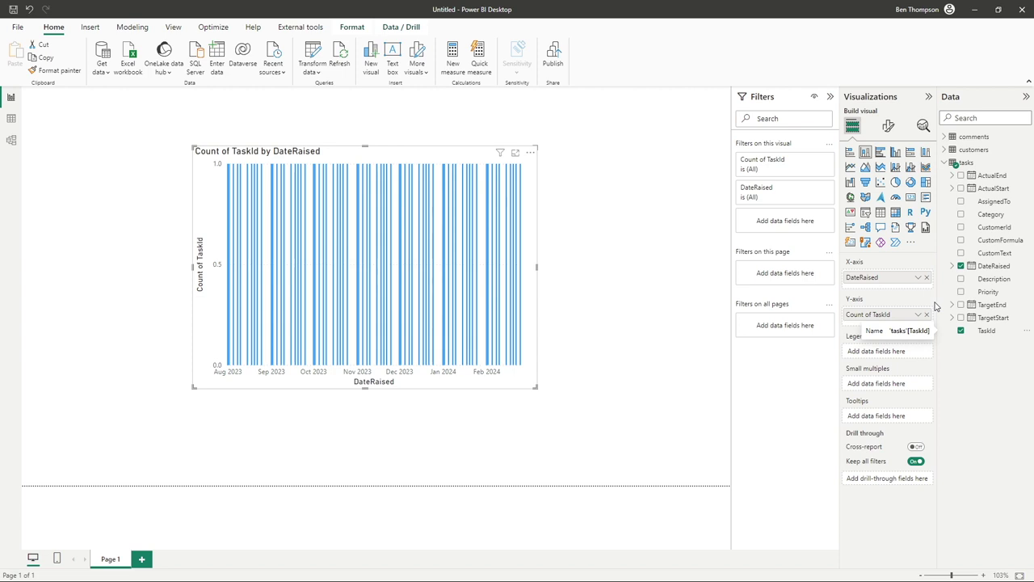
pyautogui.click(918, 278)
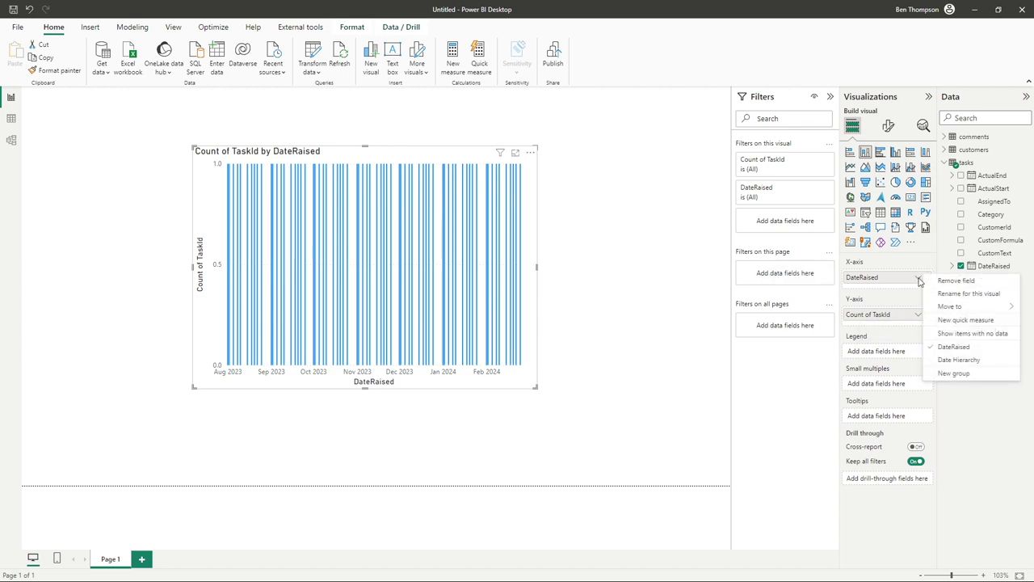
pyautogui.click(955, 360)
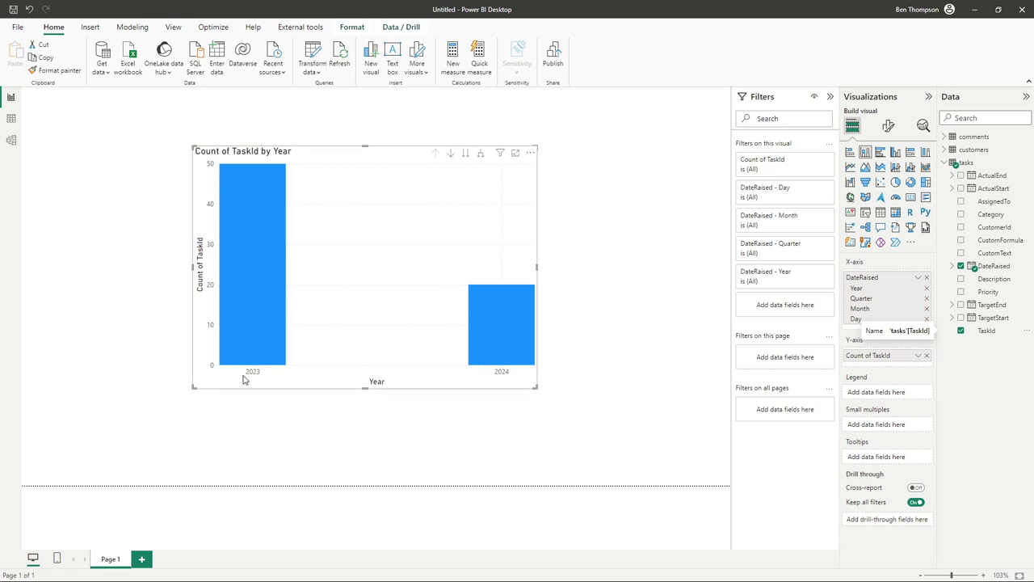
pyautogui.click(465, 153)
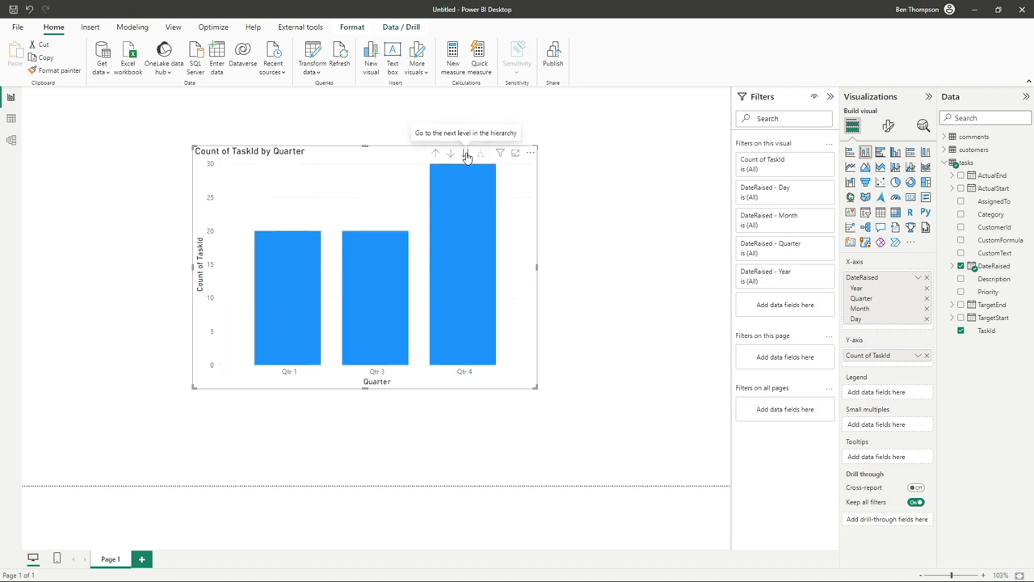
pyautogui.click(466, 155)
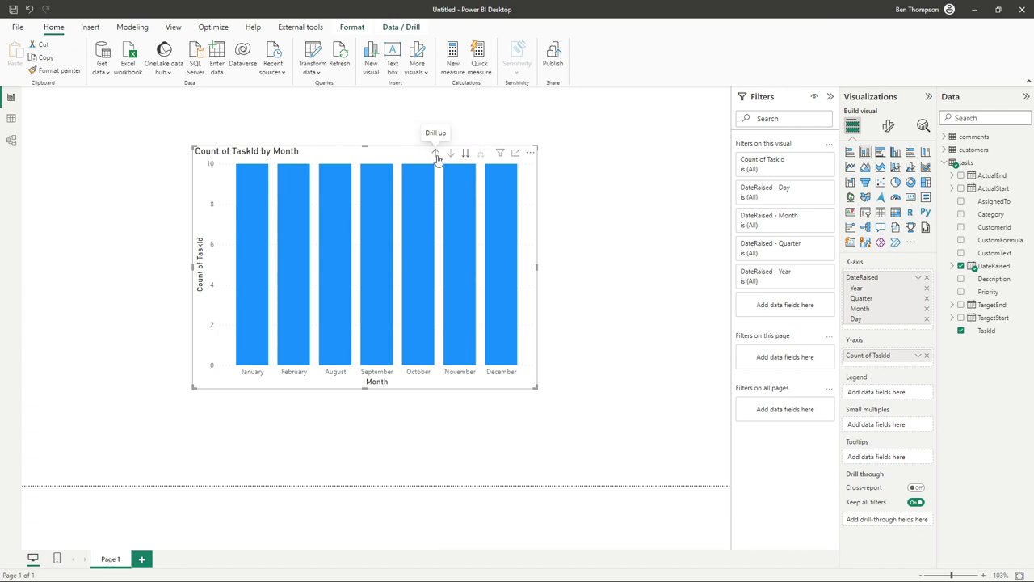
pyautogui.click(435, 156)
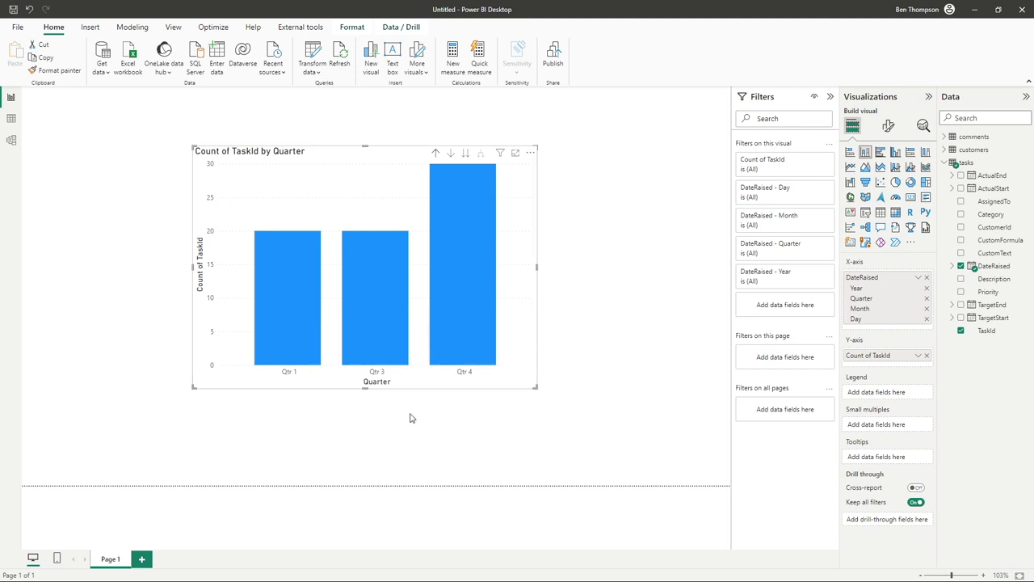
pyautogui.click(436, 153)
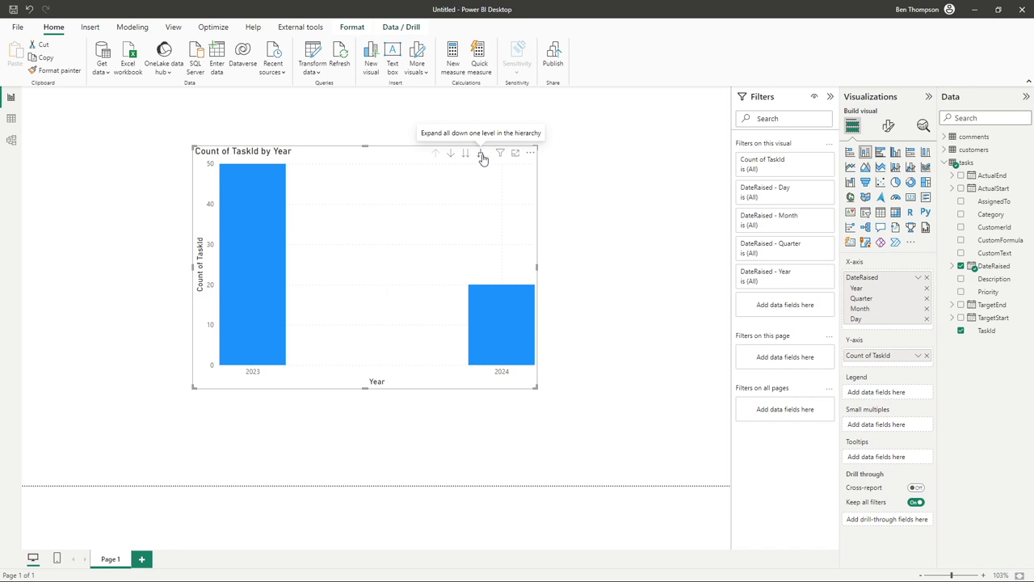
# Step: Drill the chart down to month level and remove Quarter from the DateRaised hierarchy
pyautogui.click(483, 155)
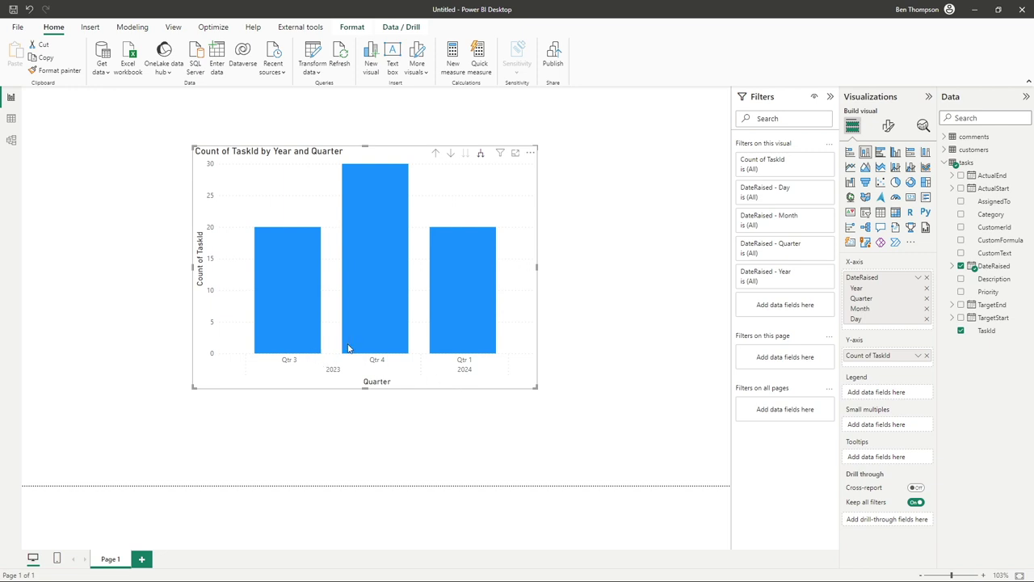
pyautogui.moveTo(348, 348)
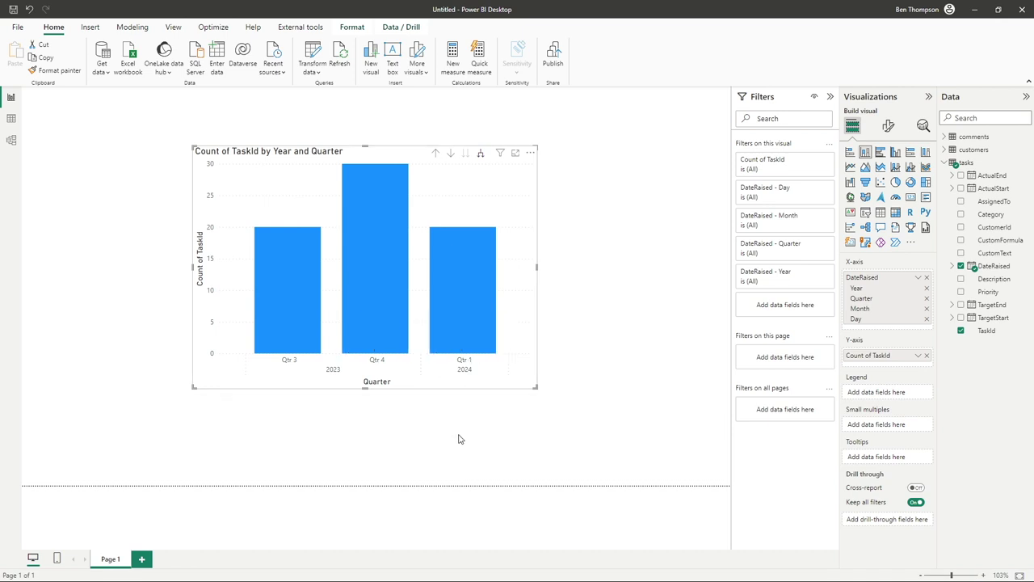
pyautogui.click(481, 154)
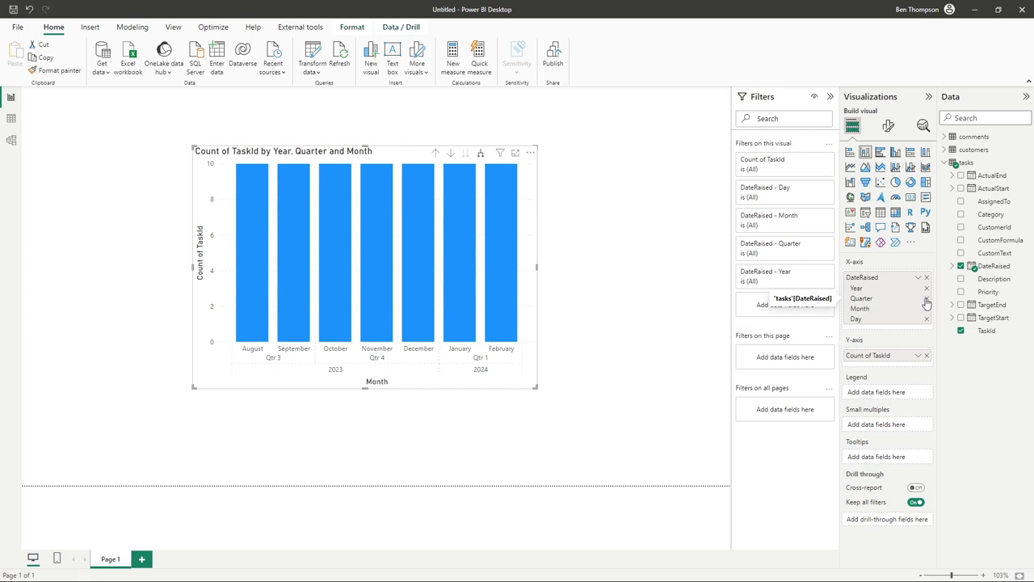
pyautogui.click(927, 298)
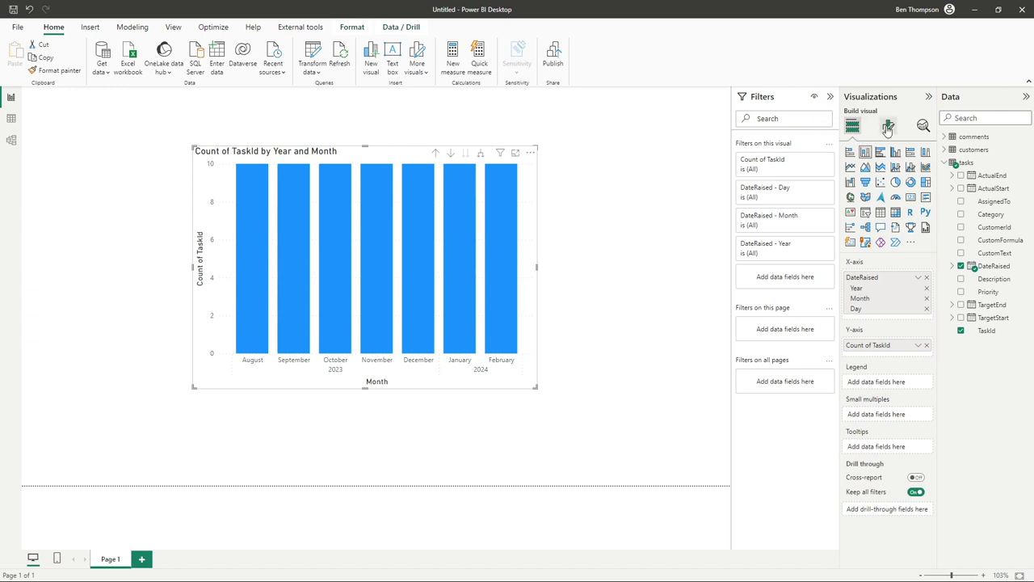
# Step: Turn off the month X-axis title in the column chart's format settings
pyautogui.click(888, 129)
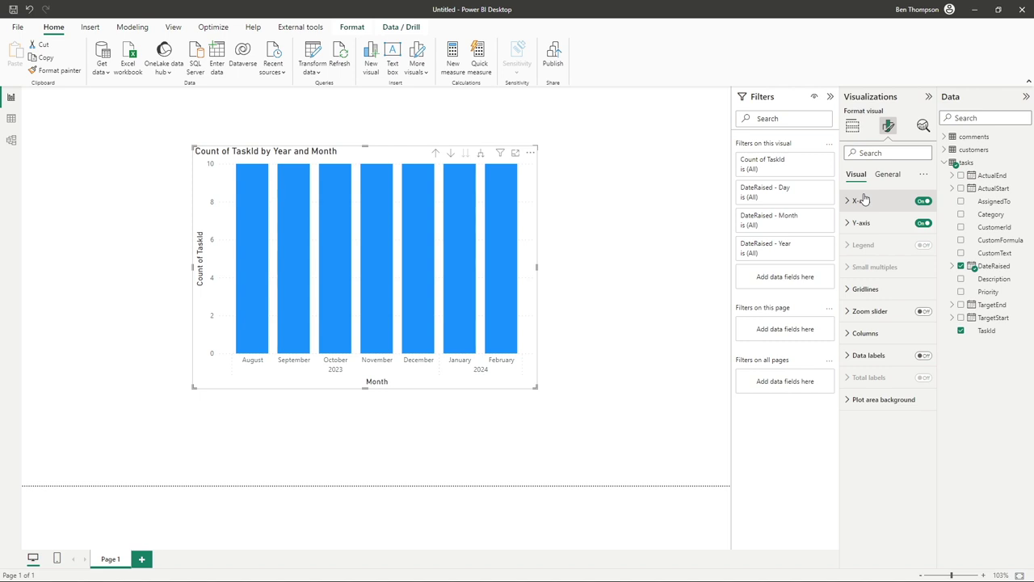
pyautogui.click(863, 202)
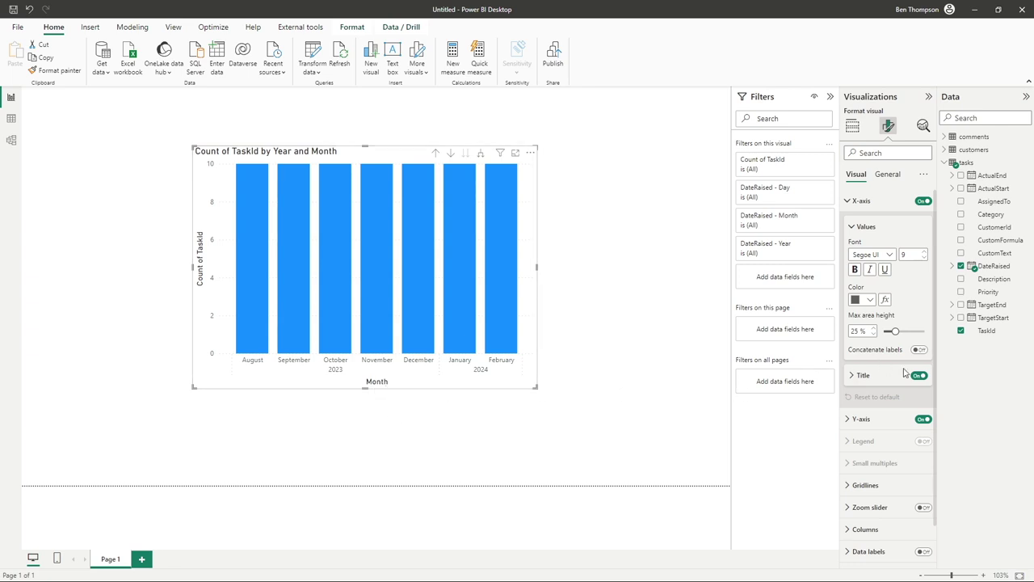
pyautogui.click(878, 377)
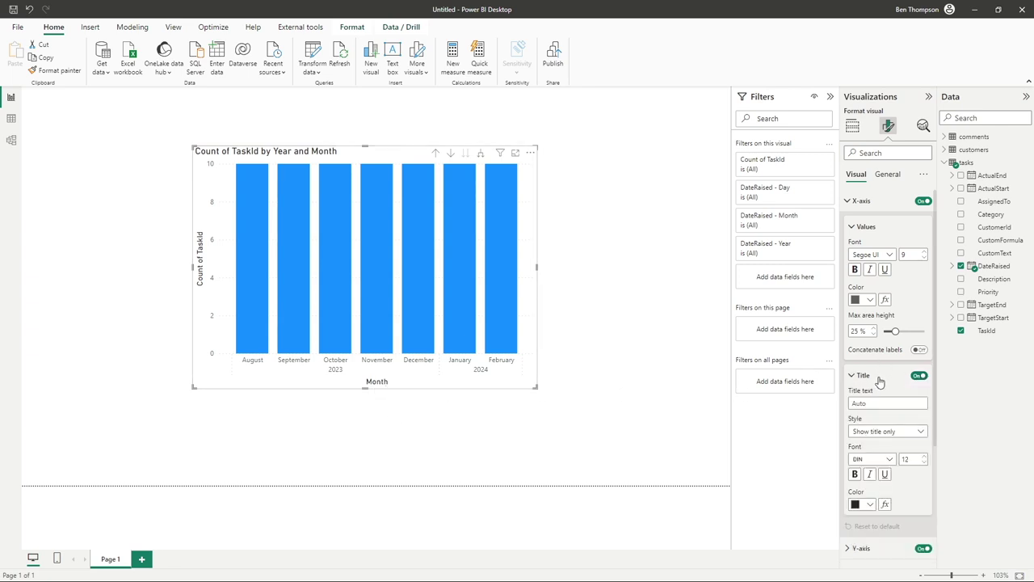
pyautogui.click(920, 377)
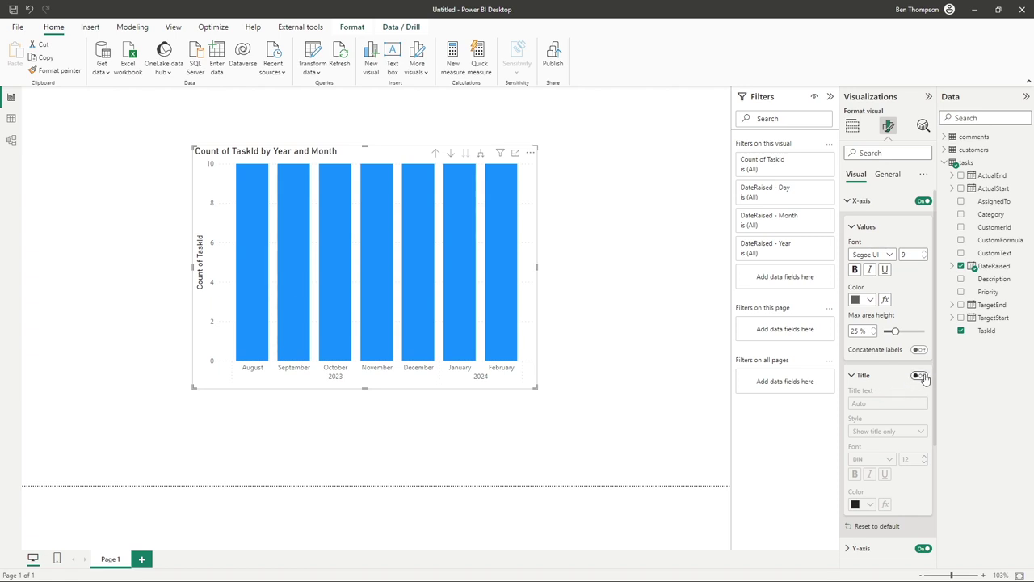
pyautogui.click(921, 377)
pyautogui.click(868, 404)
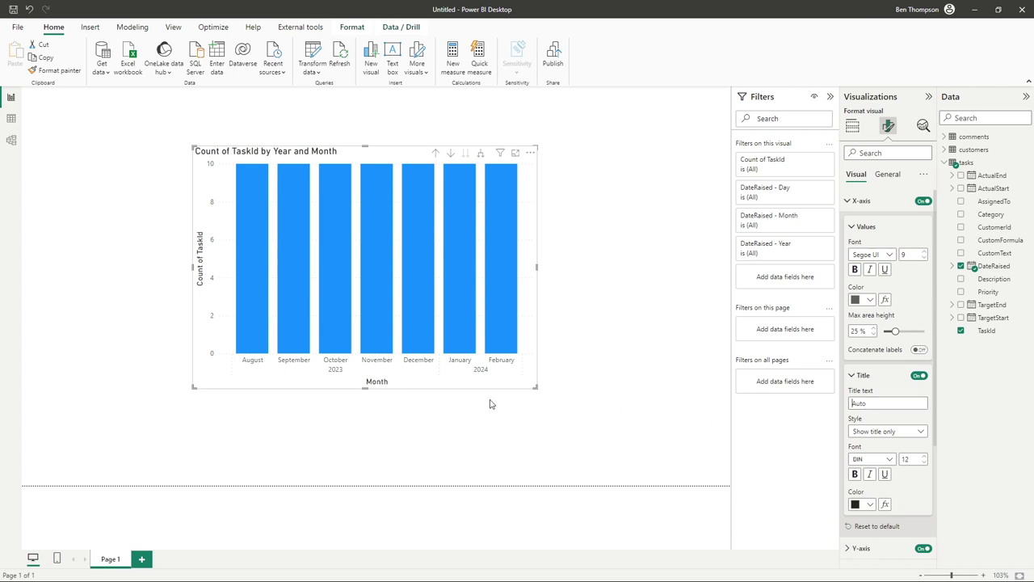
pyautogui.click(919, 377)
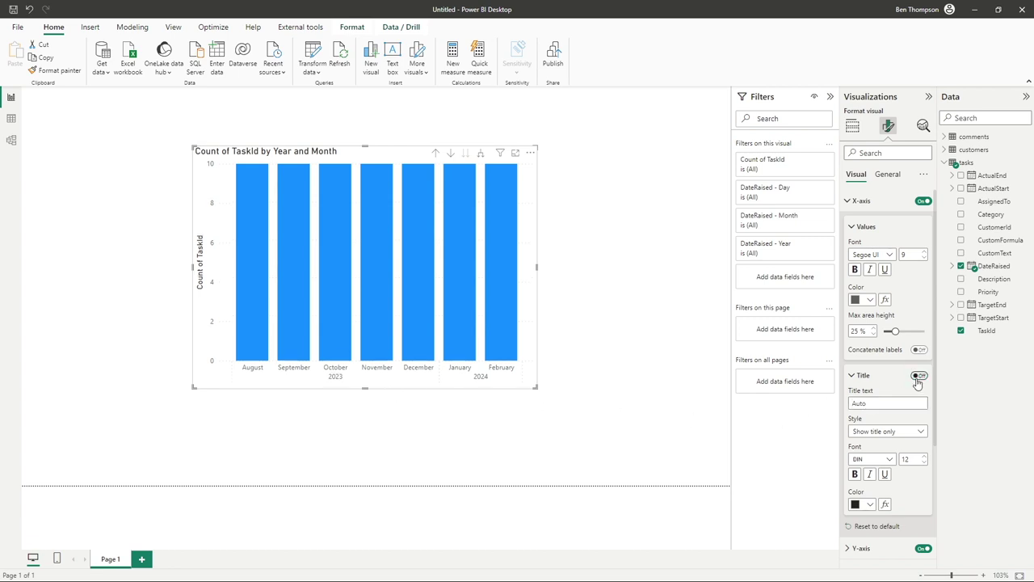
pyautogui.click(867, 378)
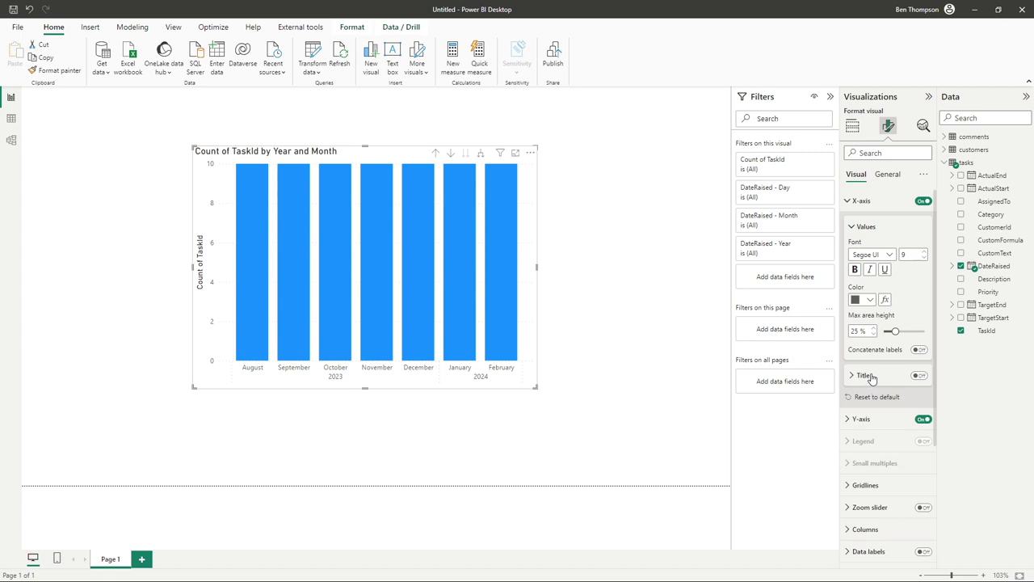
pyautogui.click(867, 229)
# Step: Turn off the Count of TaskId Y-axis title and collapse the axis sections
pyautogui.click(863, 295)
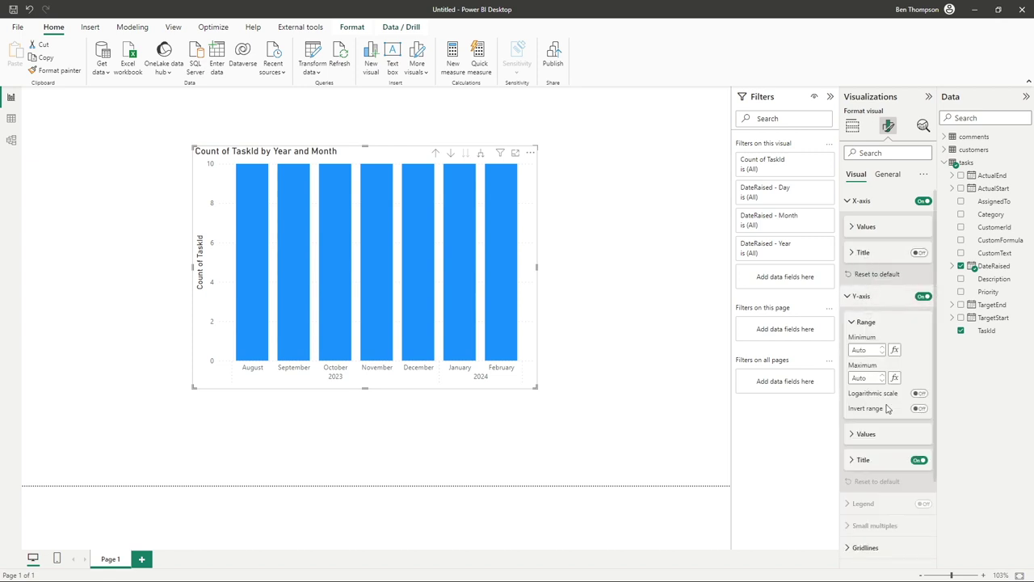
pyautogui.click(920, 460)
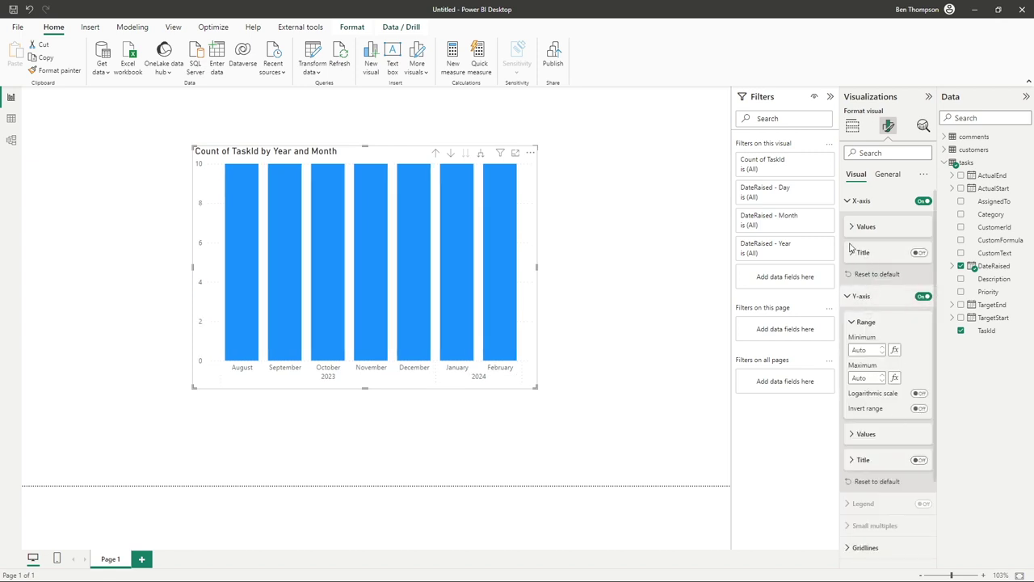
pyautogui.click(854, 296)
pyautogui.click(851, 297)
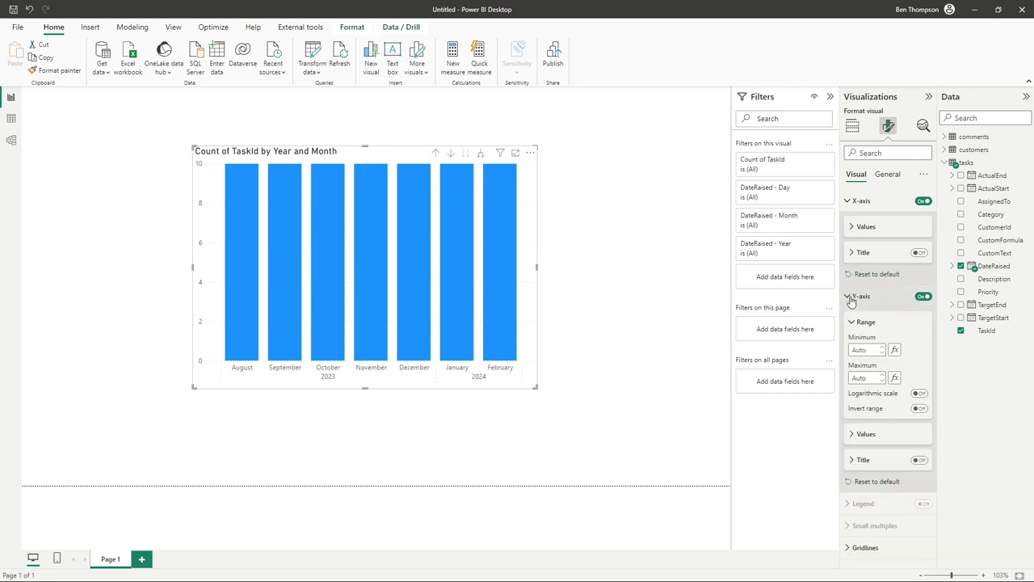
pyautogui.click(879, 437)
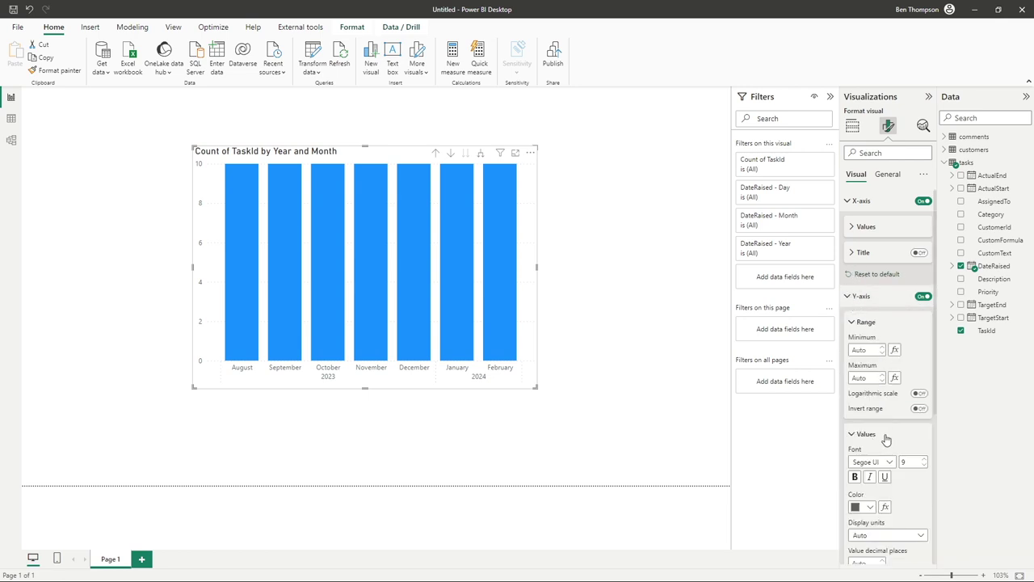
pyautogui.scroll(-2, 893, 436)
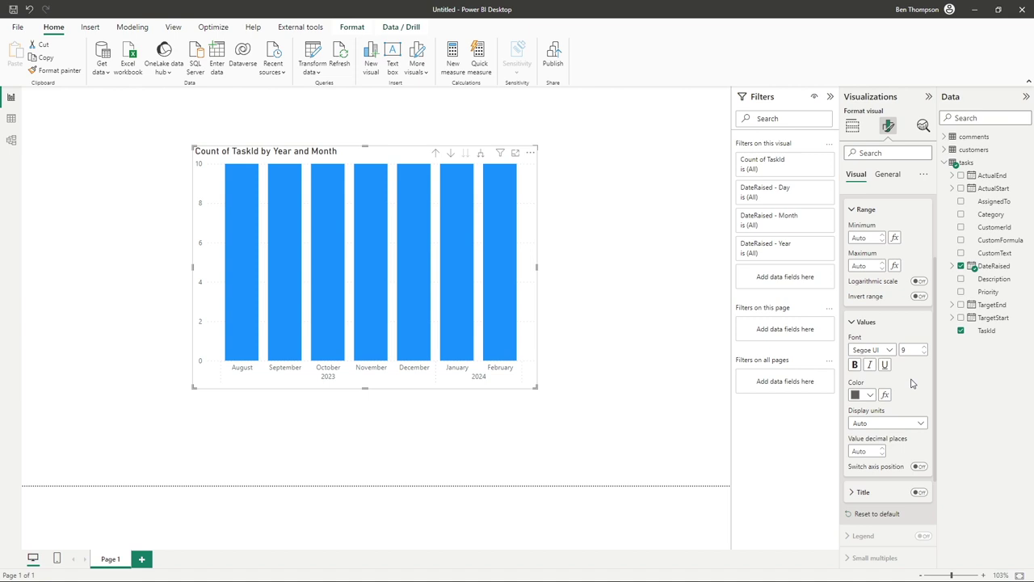
pyautogui.click(876, 324)
pyautogui.click(868, 218)
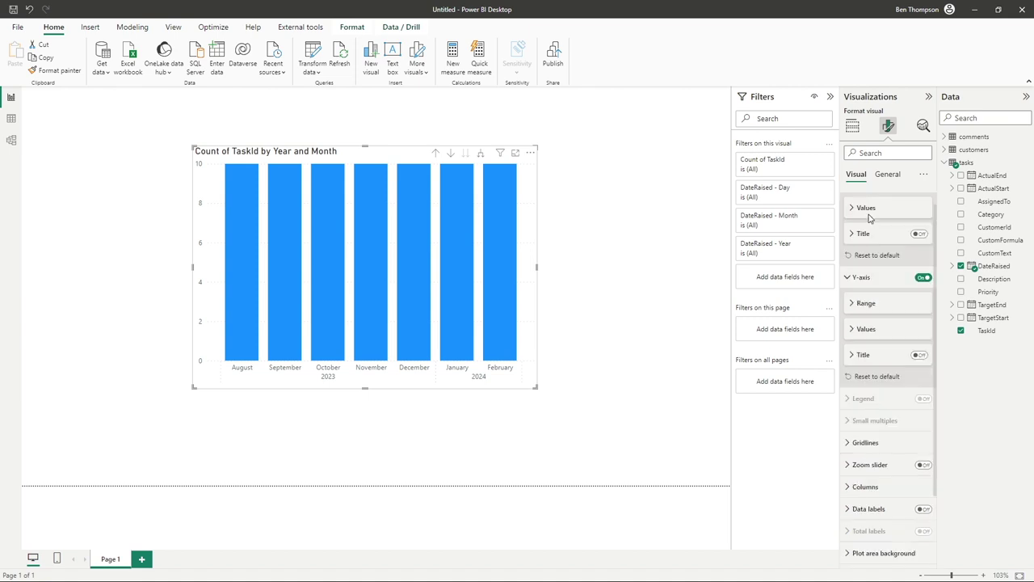
pyautogui.click(891, 179)
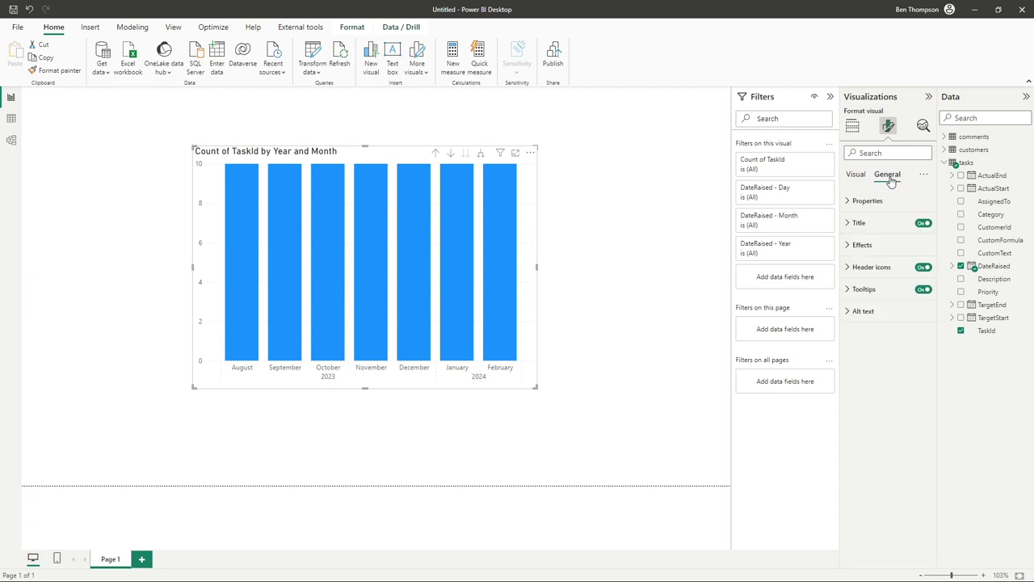
# Step: Title the column chart 'Total Tasks by Month' in centred 12pt Segoe UI
pyautogui.click(863, 224)
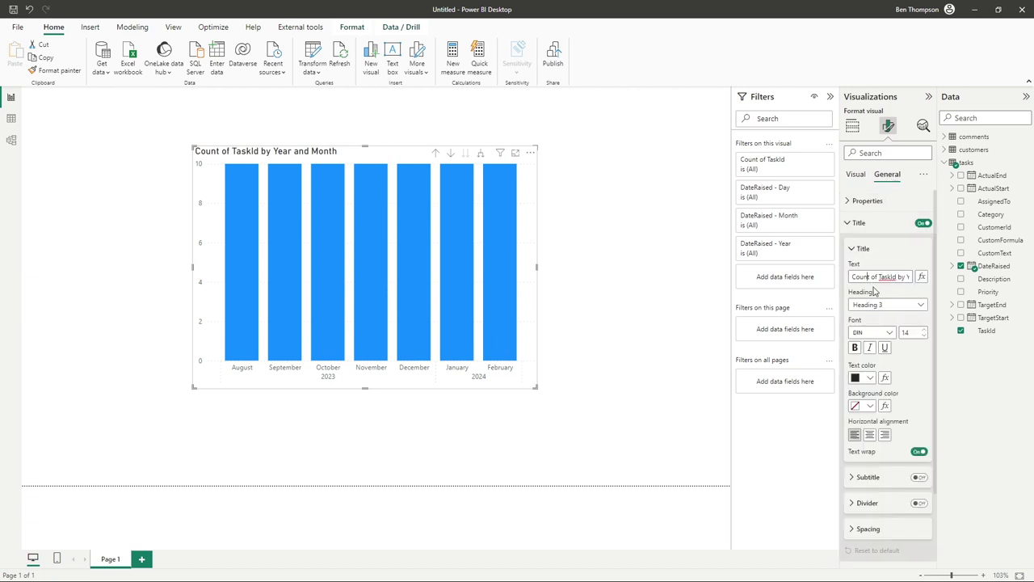
pyautogui.hotkey('ctrl', 'a')
pyautogui.press('BackSpace')
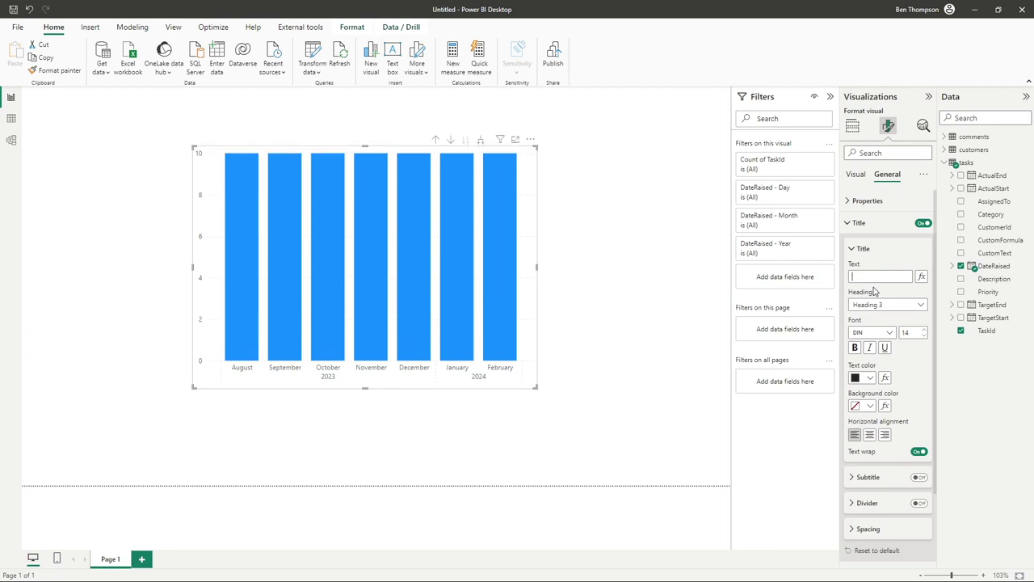
pyautogui.write('Total')
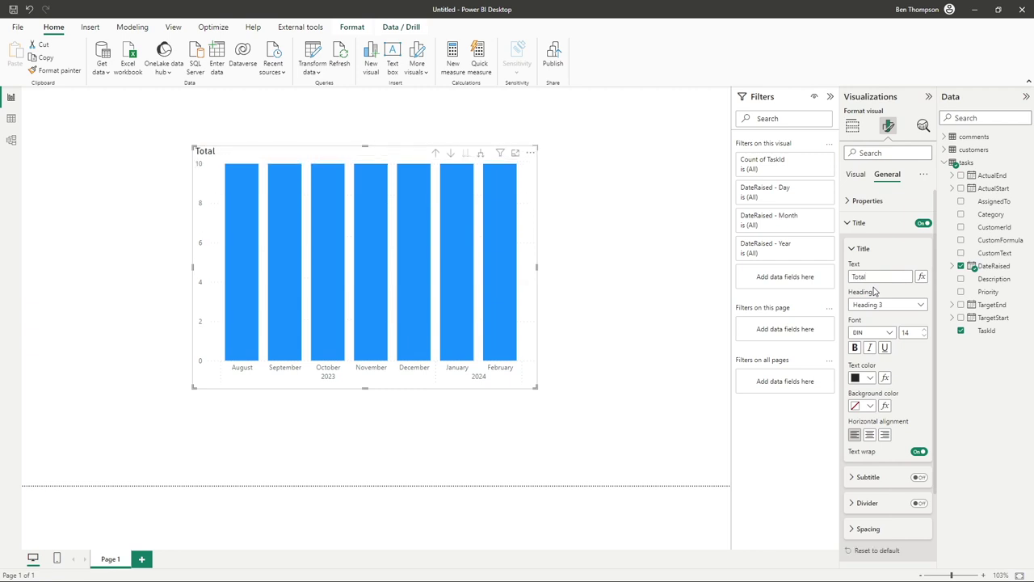
pyautogui.write(' Tasks by Month')
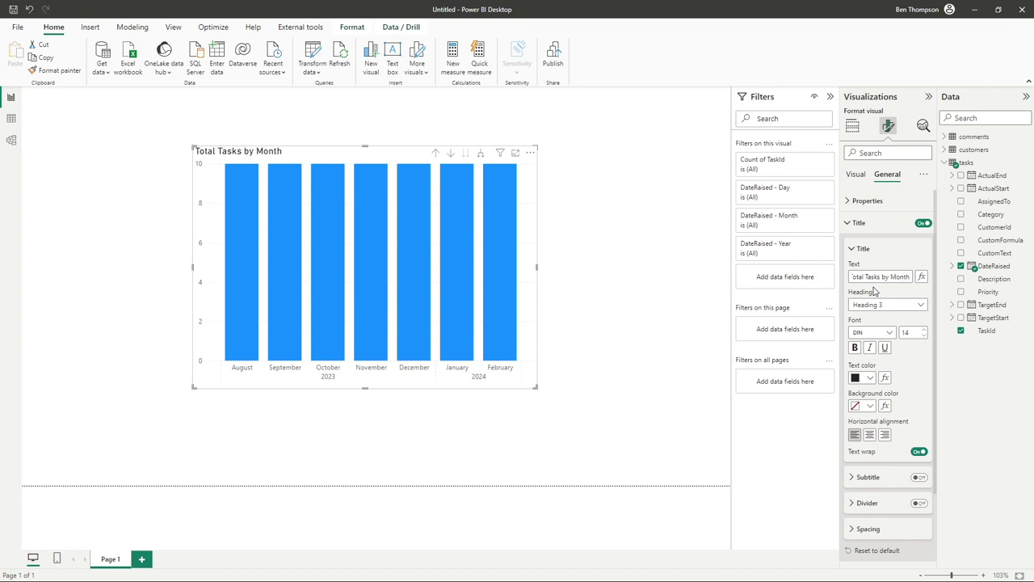
pyautogui.click(889, 332)
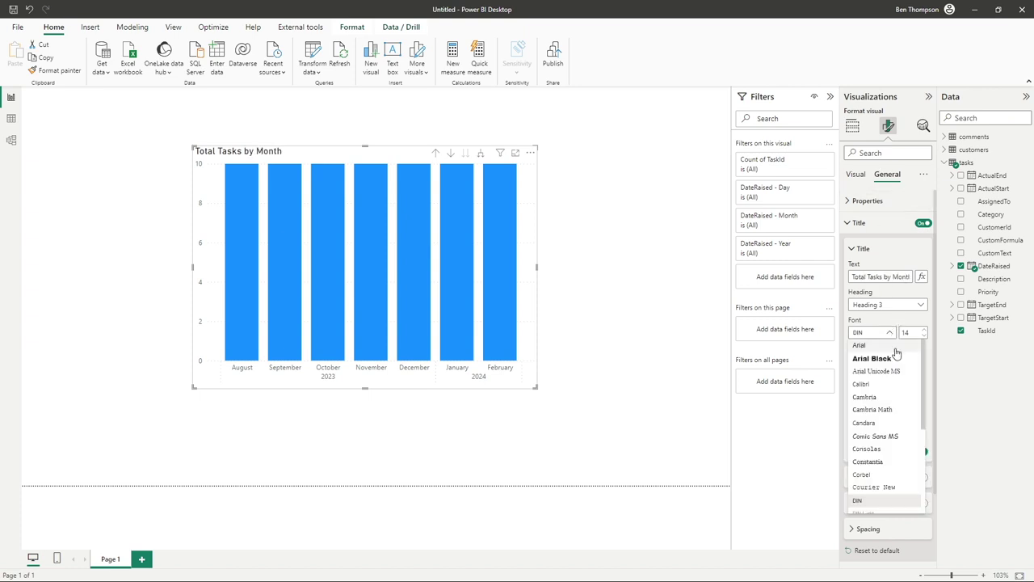
pyautogui.click(879, 449)
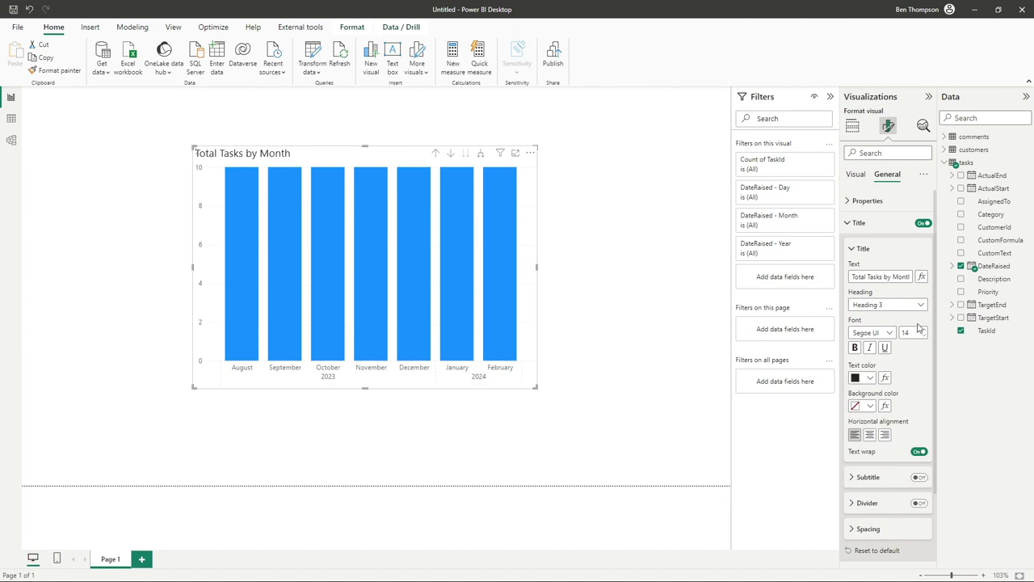
pyautogui.click(924, 337)
pyautogui.click(925, 336)
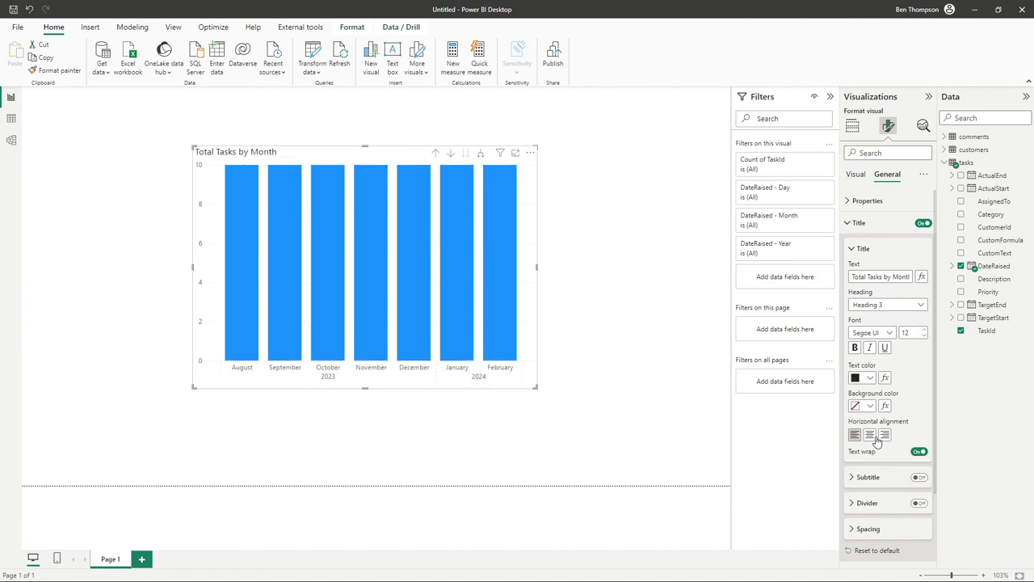
pyautogui.click(869, 435)
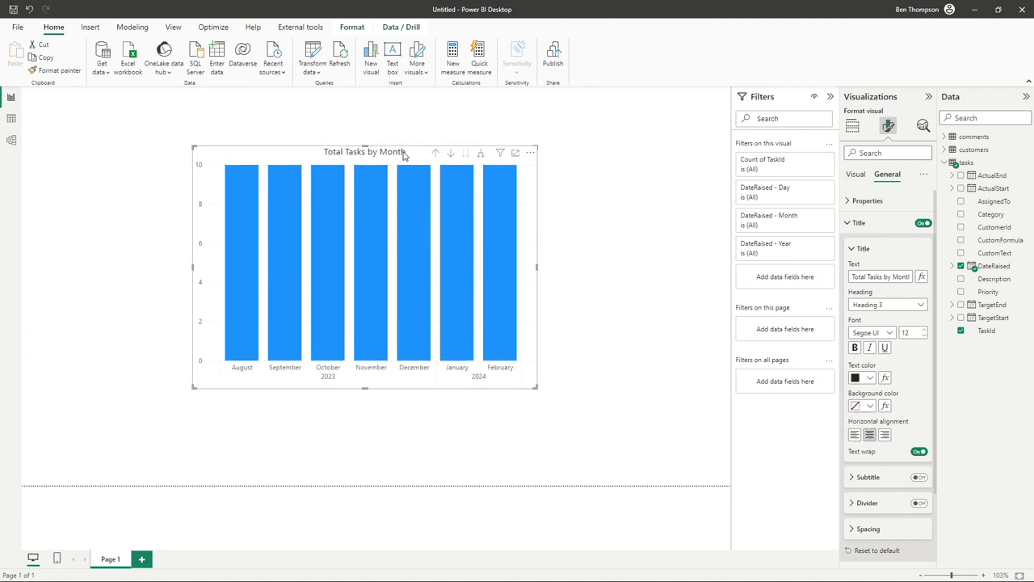
# Step: Move the column chart toward the page's left edge and shrink it
pyautogui.moveTo(404, 153); pyautogui.dragTo(275, 152)
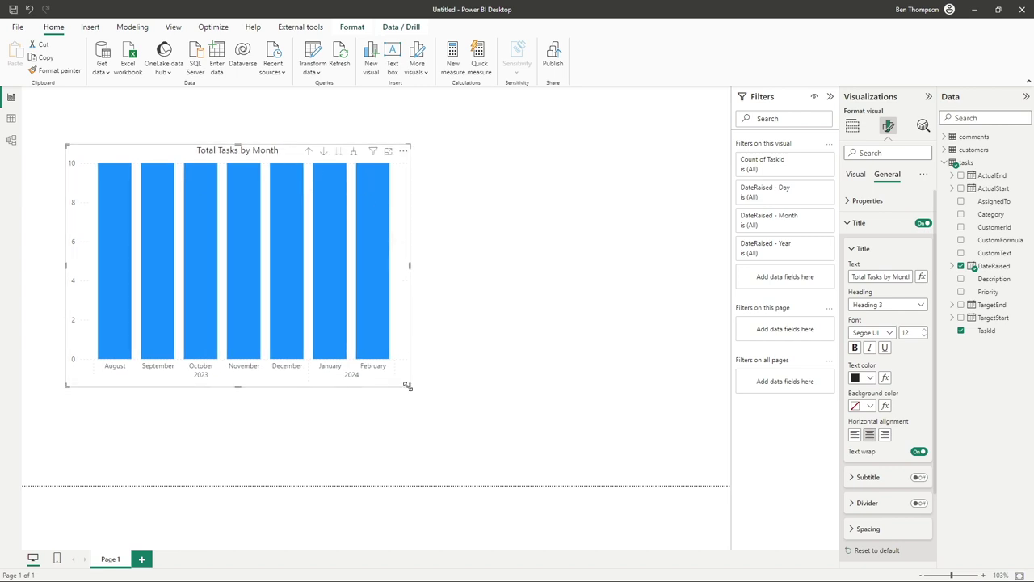
pyautogui.moveTo(389, 379); pyautogui.dragTo(373, 340)
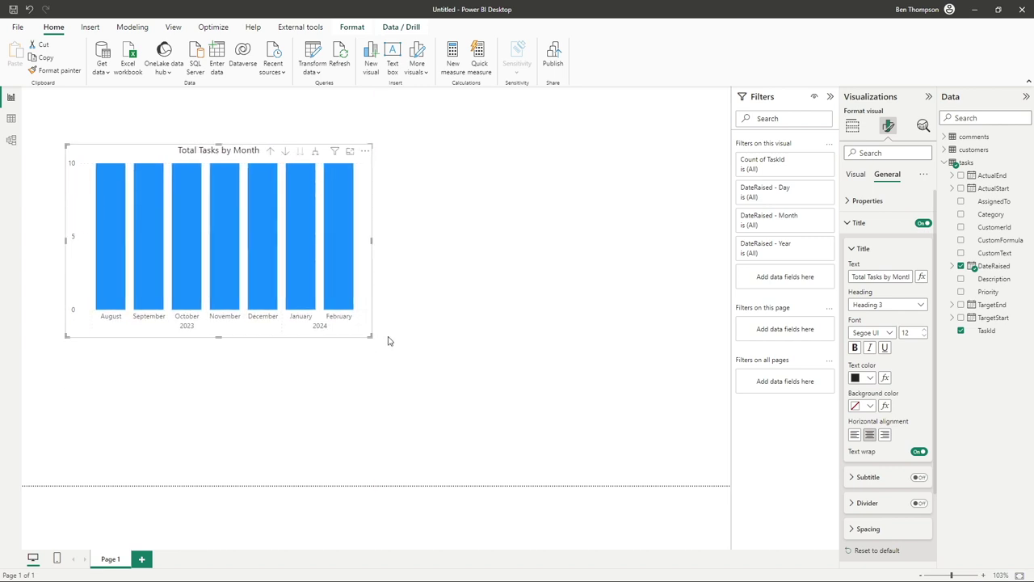
pyautogui.click(418, 281)
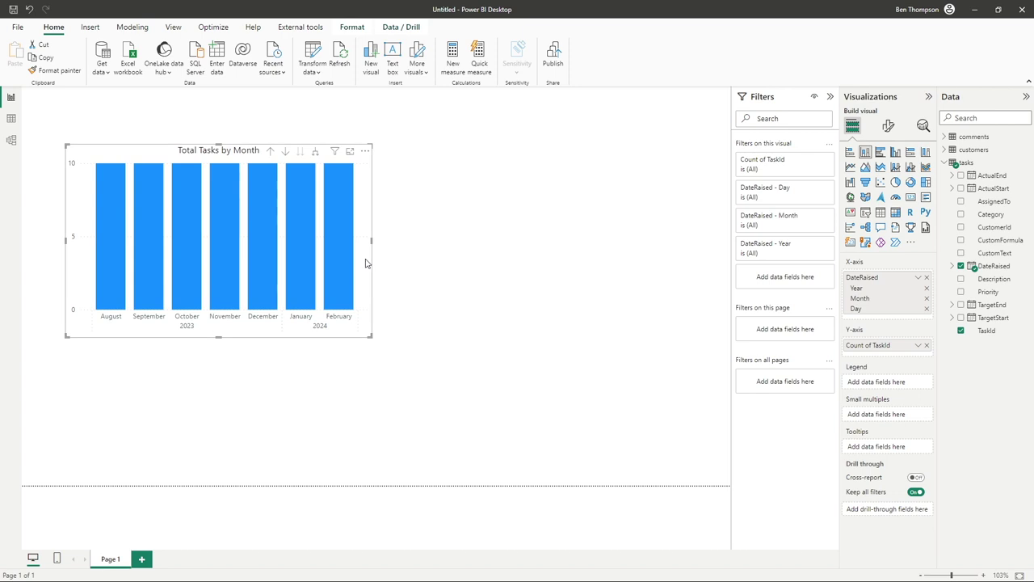
# Step: Try the pie chart type on the column chart, revert it to columns, and deselect it
pyautogui.click(897, 182)
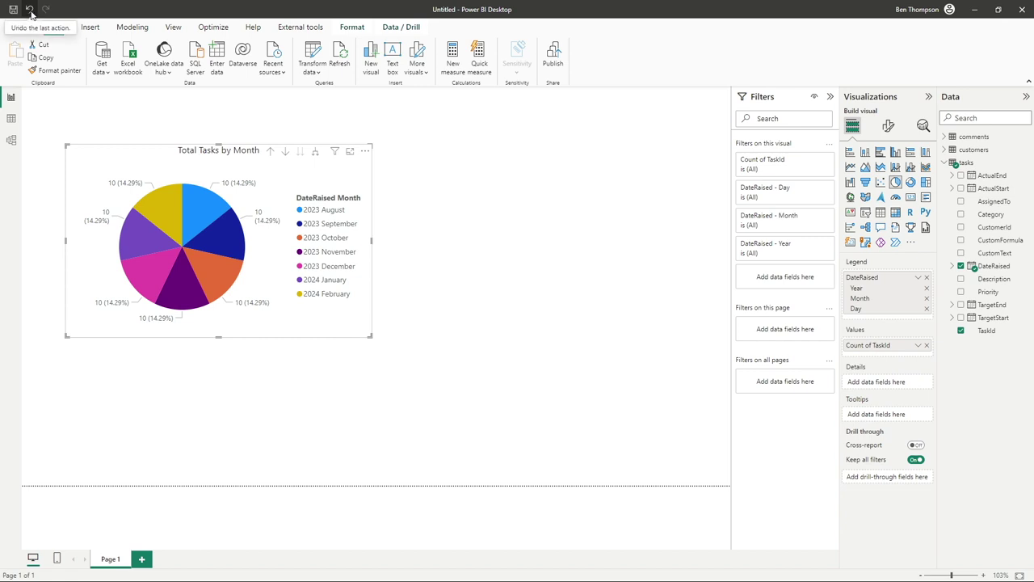
pyautogui.click(30, 10)
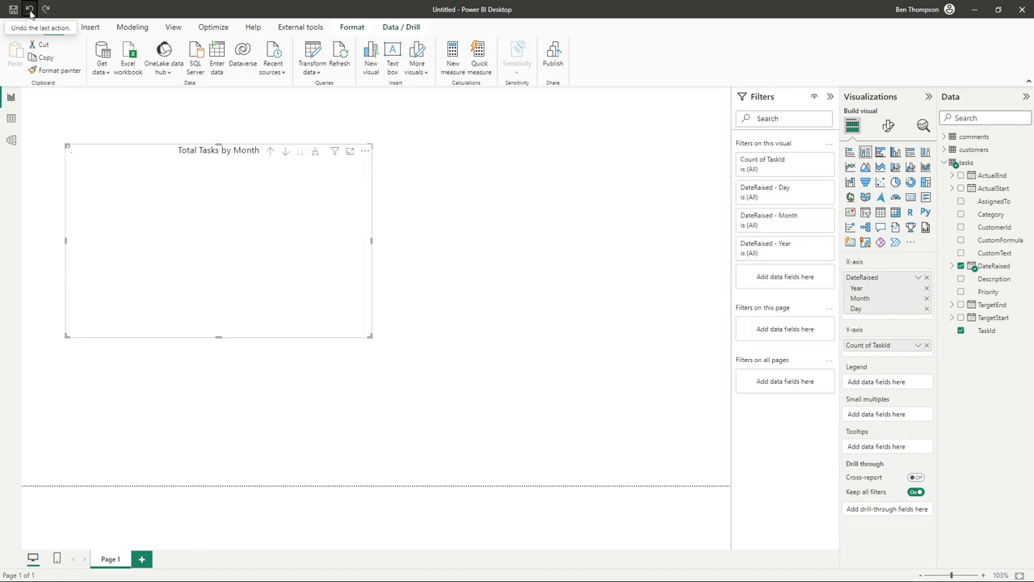
pyautogui.click(464, 187)
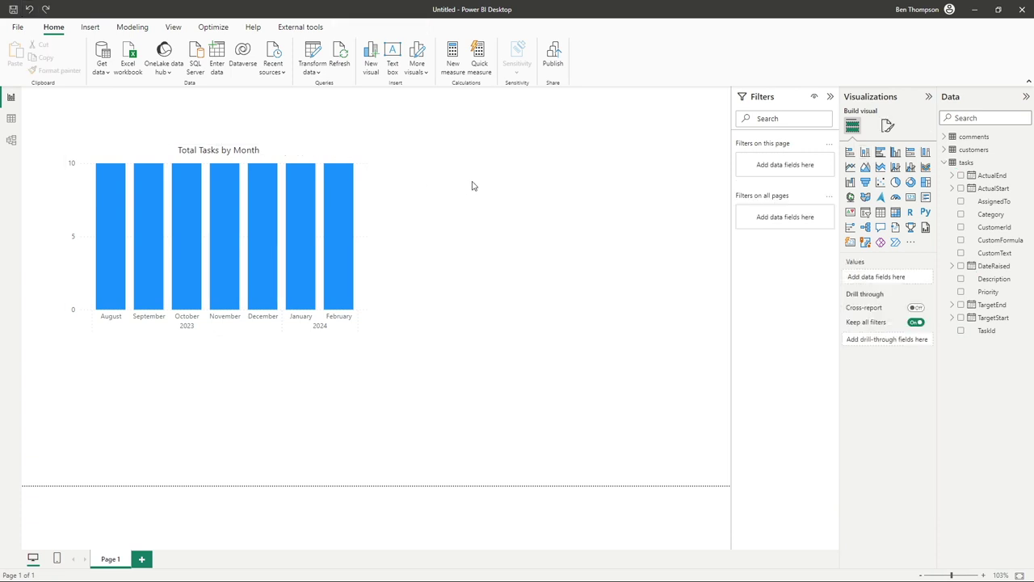
# Step: Add a pie chart beside the column chart with Priority as Legend and Count of TaskId as Values
pyautogui.click(895, 182)
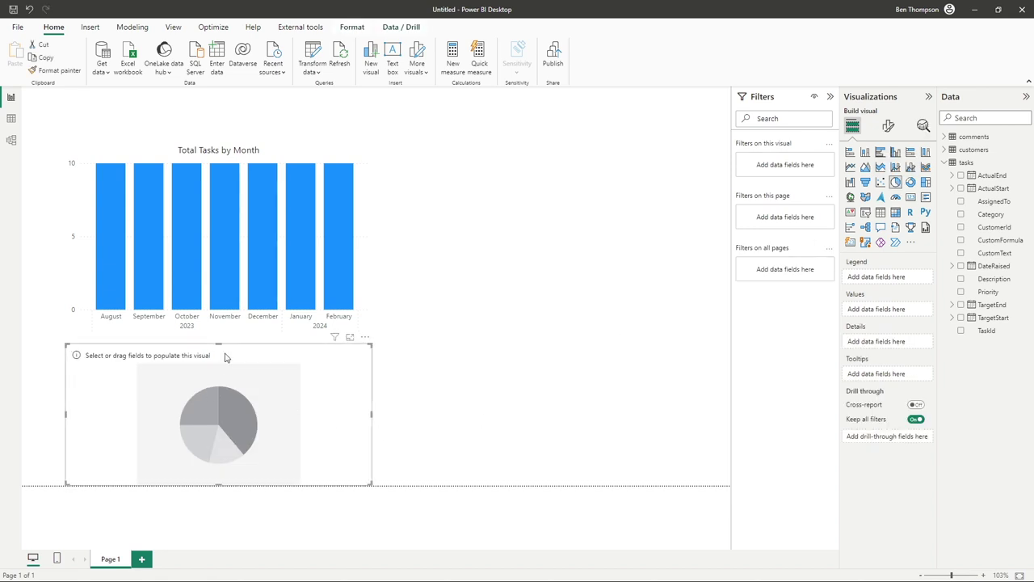
pyautogui.moveTo(223, 358); pyautogui.dragTo(566, 139)
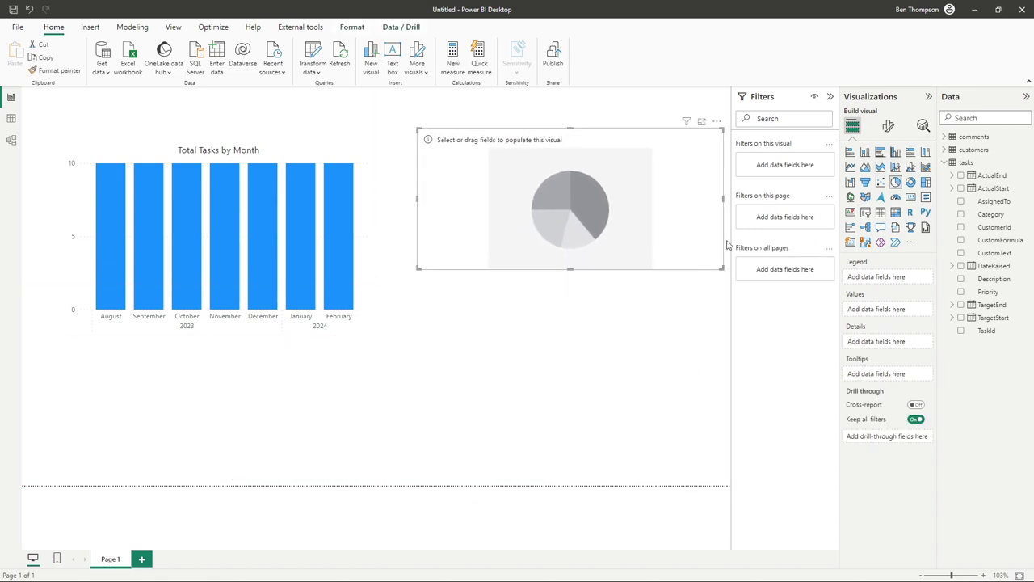
pyautogui.moveTo(988, 292); pyautogui.dragTo(892, 280)
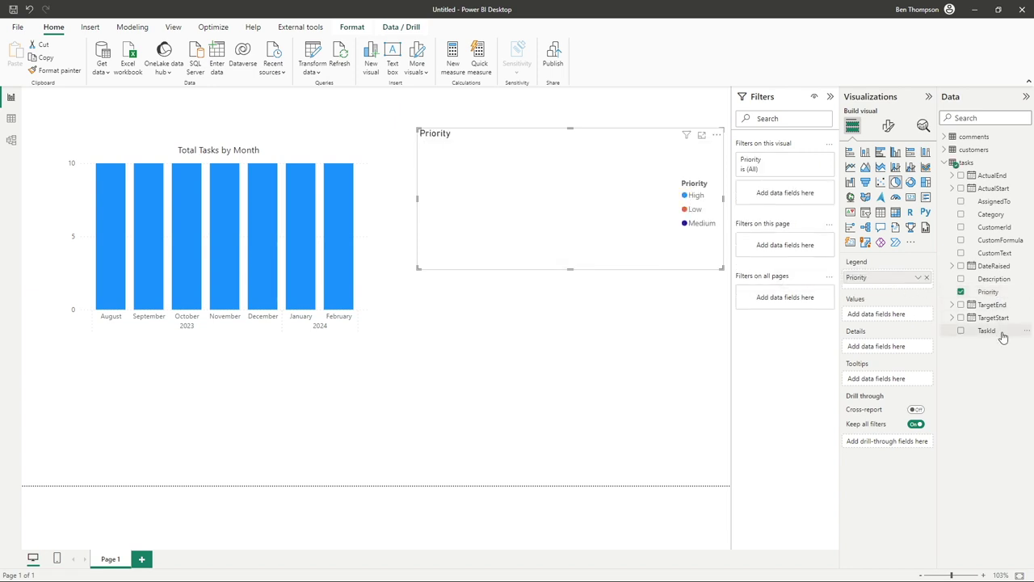
pyautogui.moveTo(1001, 331); pyautogui.dragTo(832, 319)
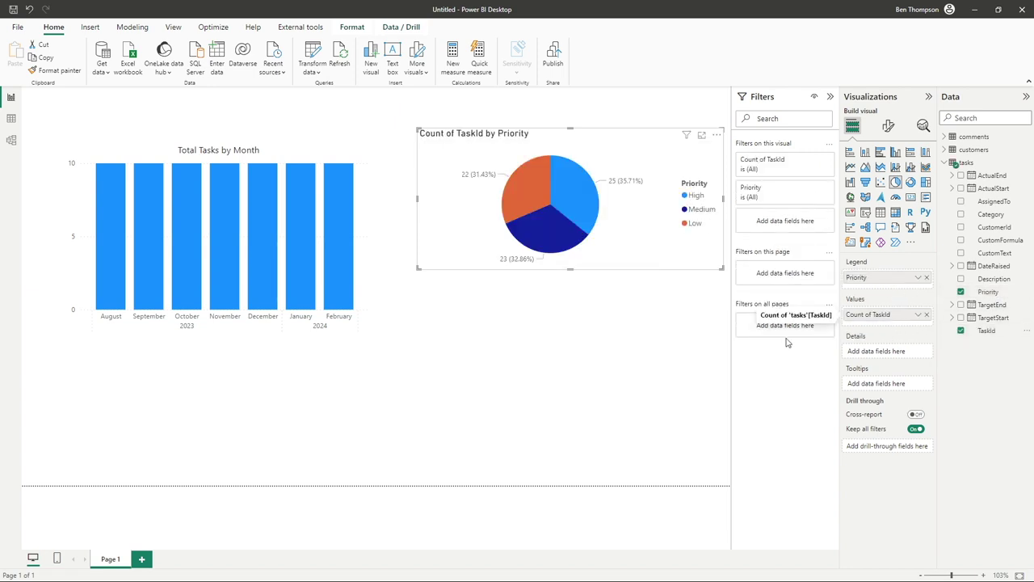
pyautogui.moveTo(721, 269); pyautogui.dragTo(682, 303)
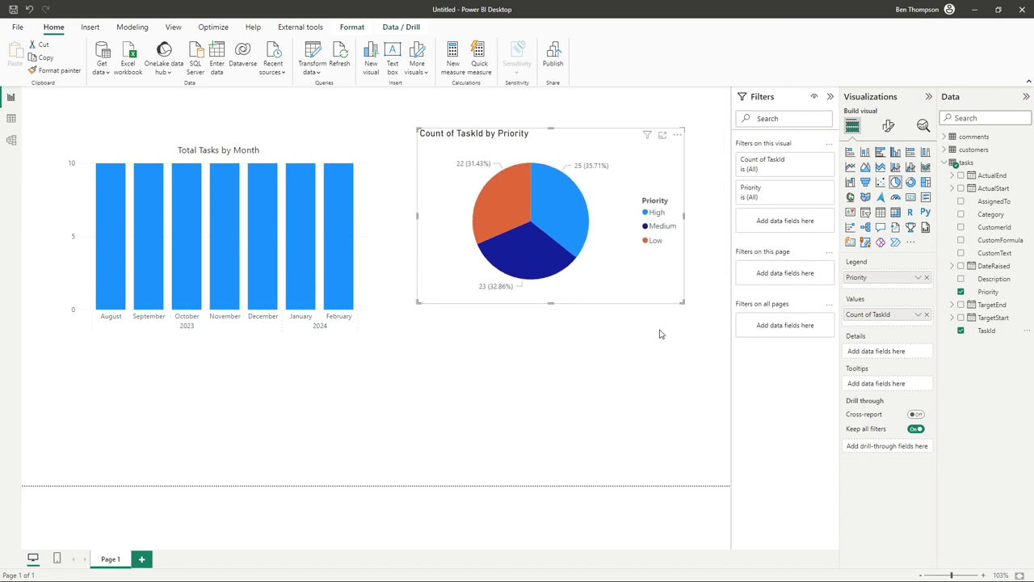
# Step: Set the pie chart's detail label position to Inside
pyautogui.click(889, 129)
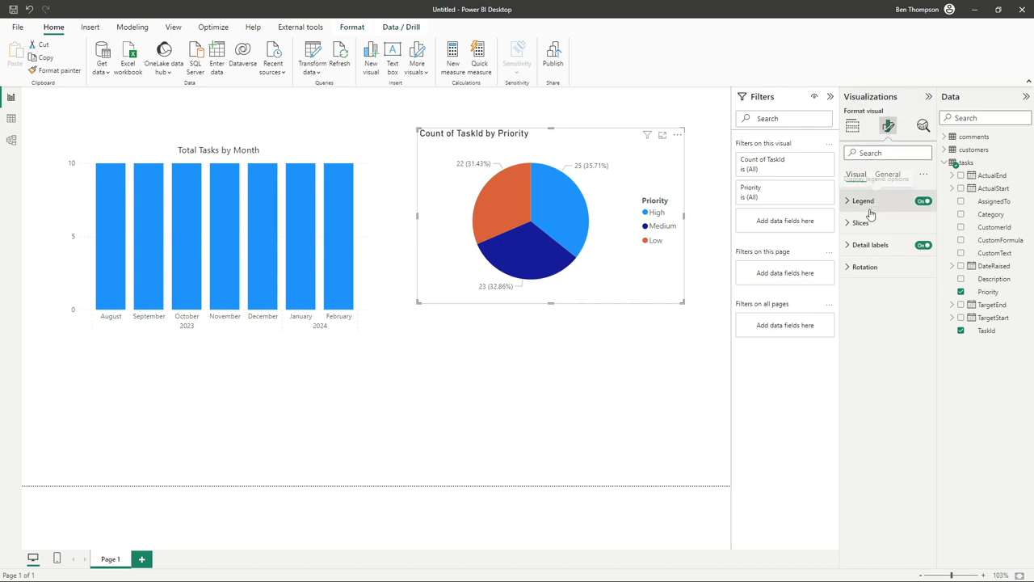
pyautogui.click(871, 247)
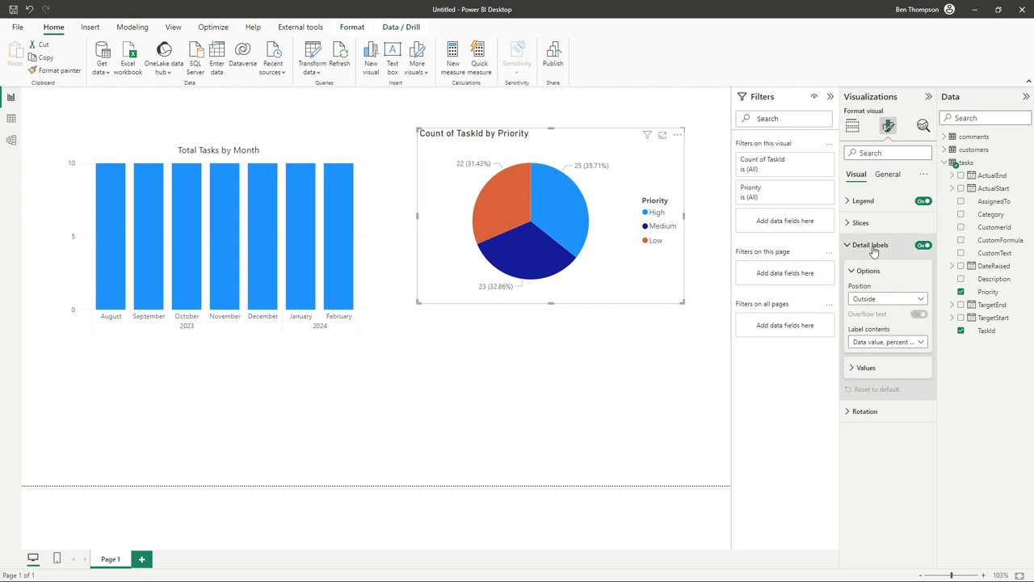
pyautogui.click(865, 301)
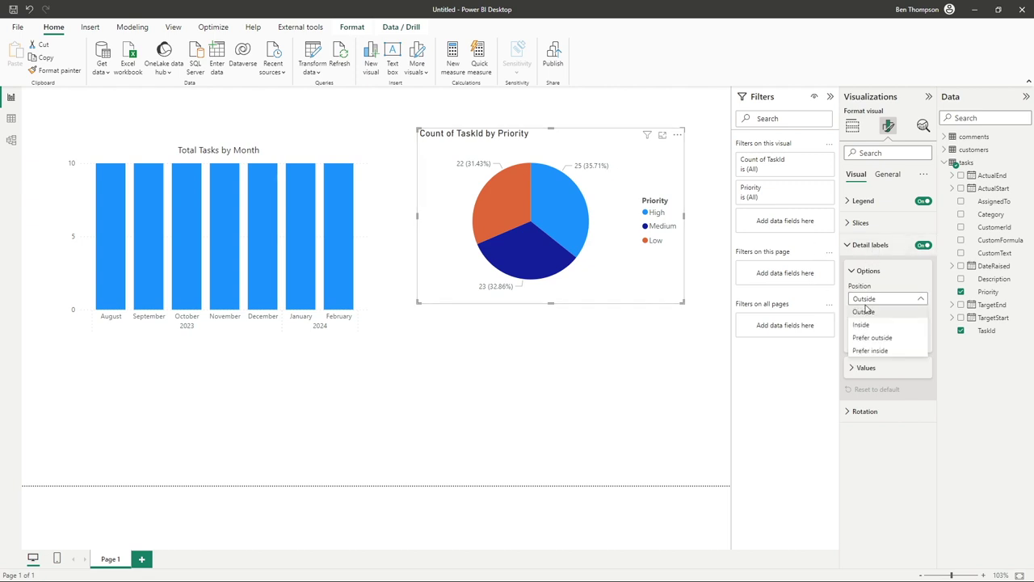
pyautogui.click(865, 324)
# Step: Set the label percentage decimal places to 0 and collapse the label sections
pyautogui.click(865, 369)
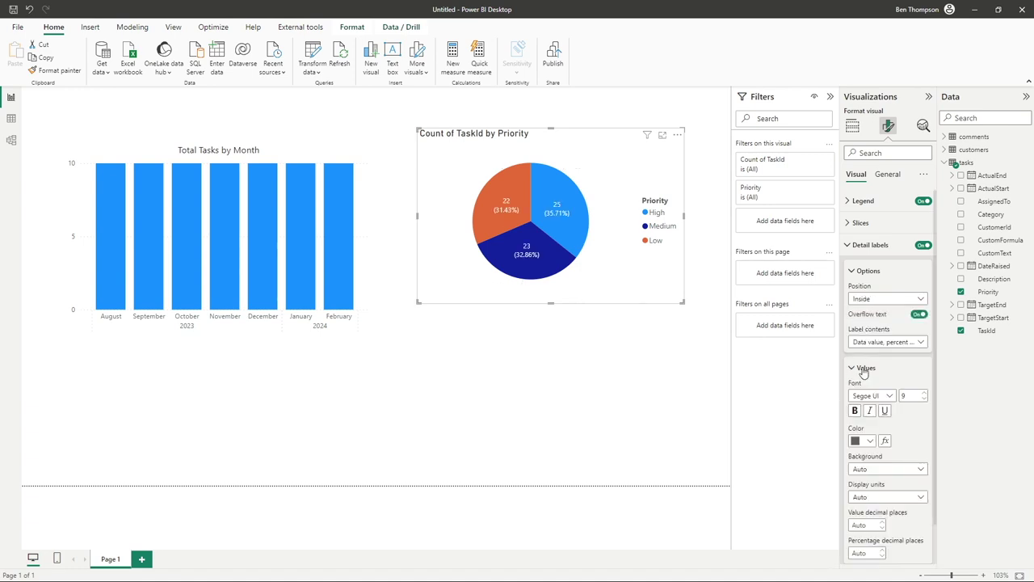
pyautogui.scroll(-1, 896, 426)
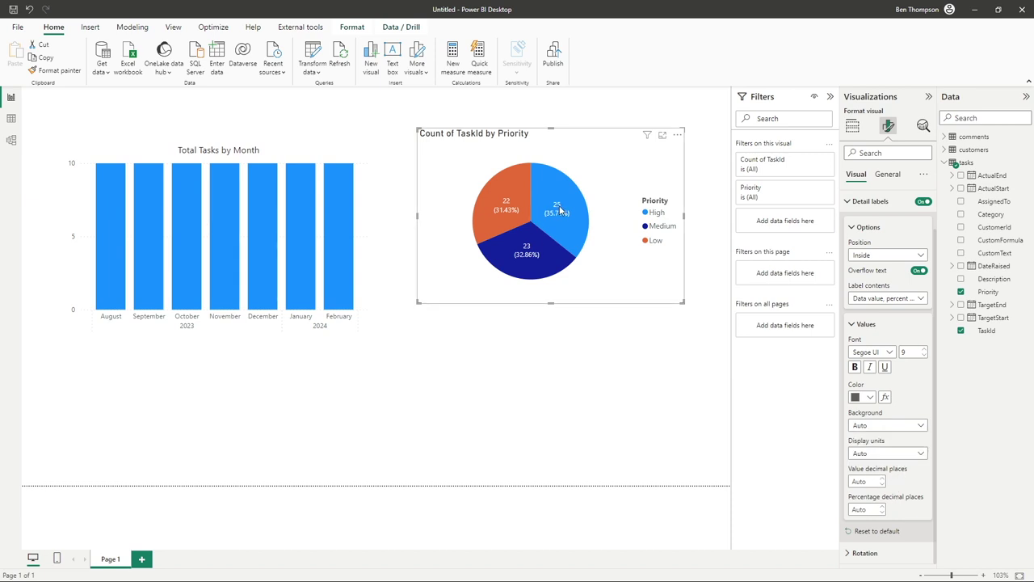
pyautogui.click(871, 509)
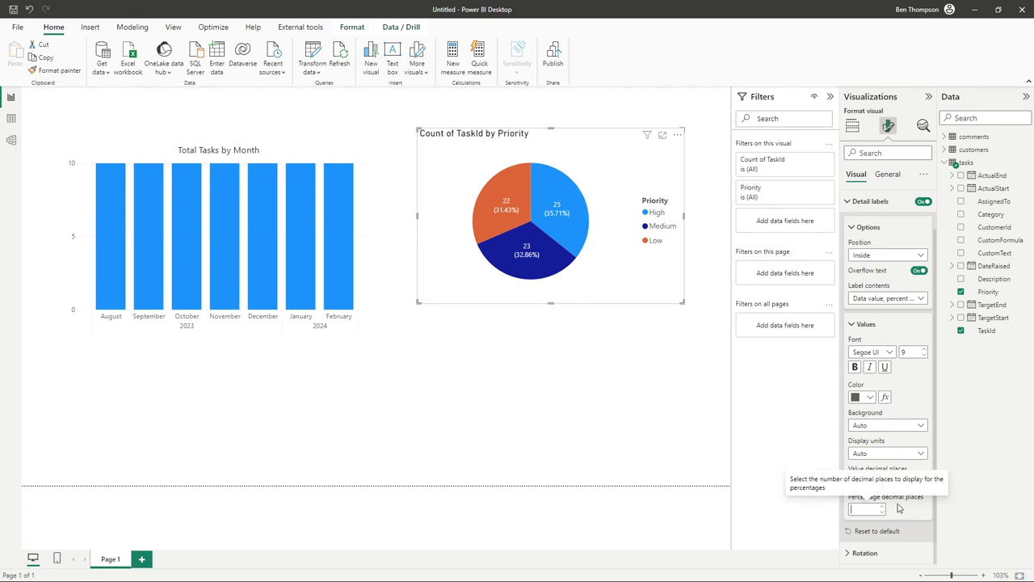
pyautogui.write('1')
pyautogui.press('Return')
pyautogui.write('0')
pyautogui.click(874, 324)
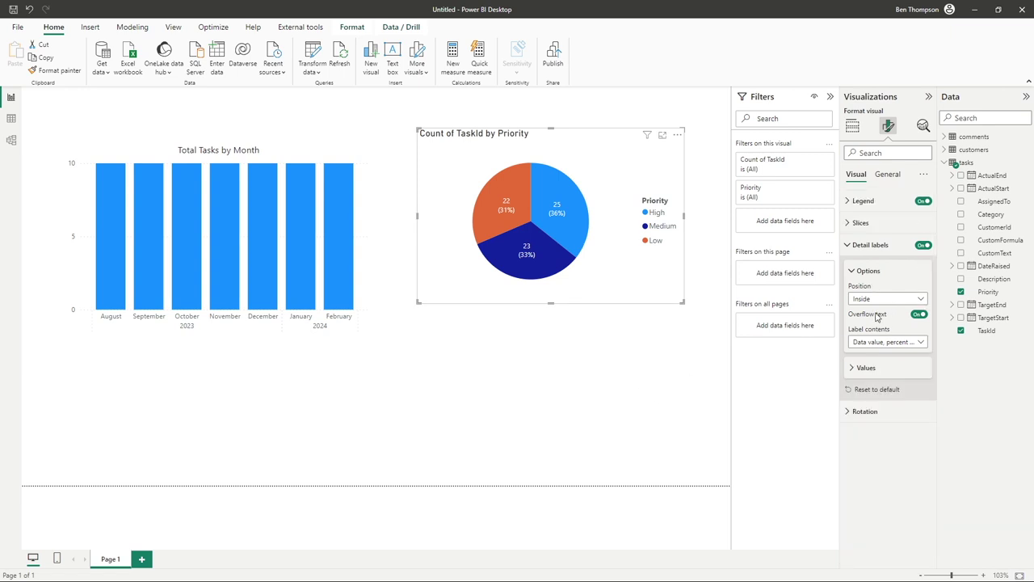
pyautogui.click(870, 270)
# Step: Turn off the Priority title above the pie chart's legend
pyautogui.click(871, 245)
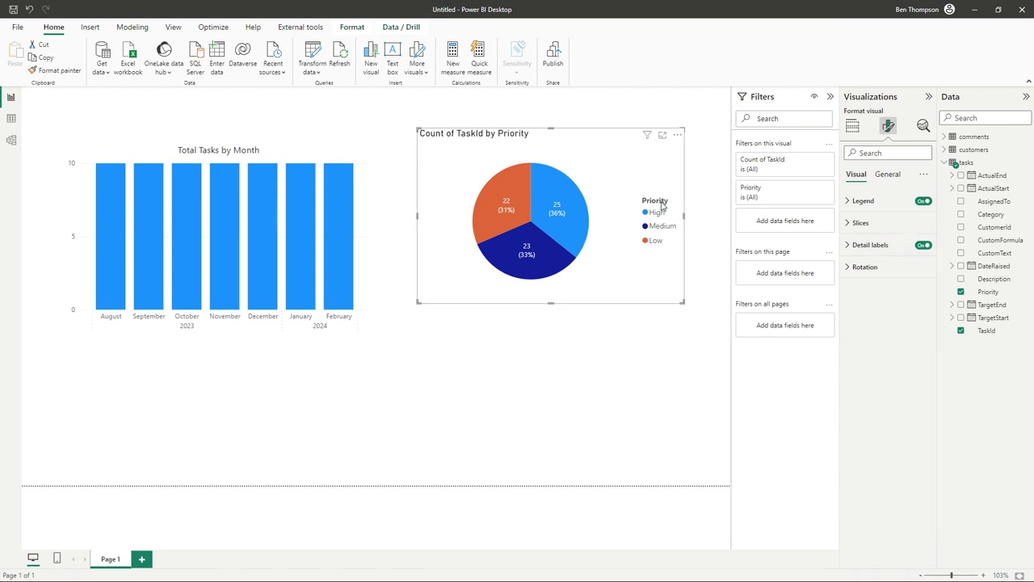
pyautogui.click(850, 202)
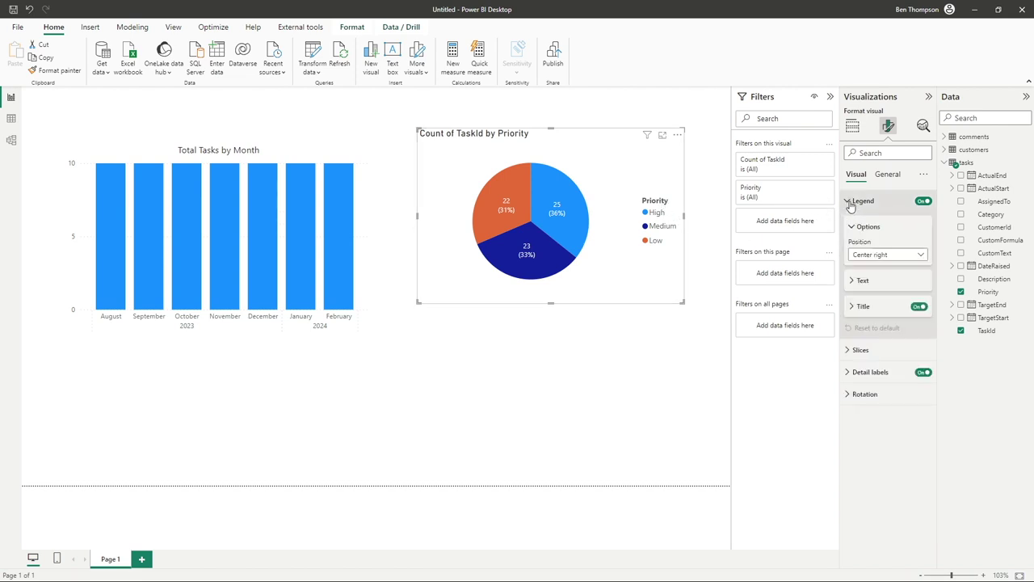
pyautogui.click(919, 307)
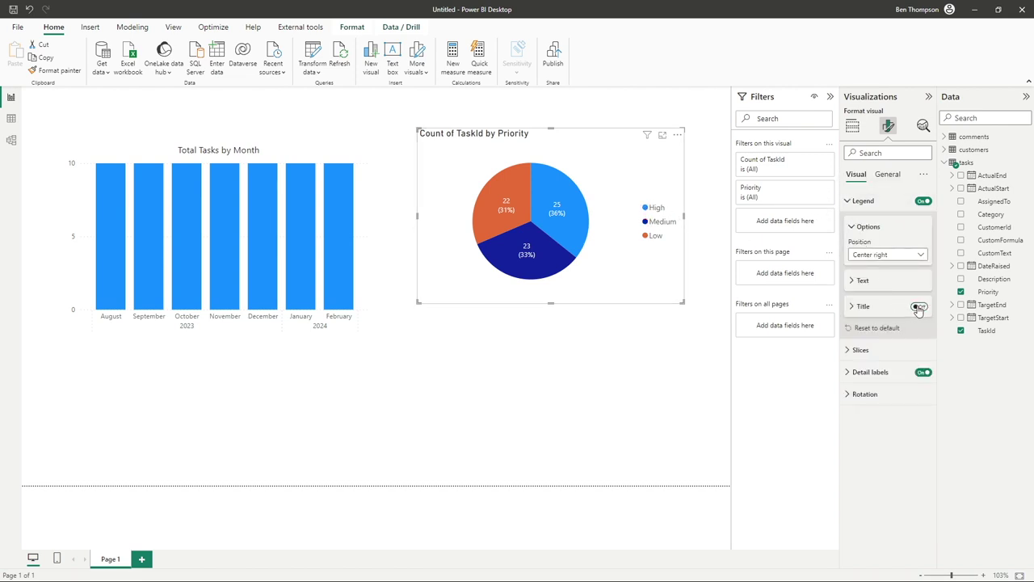
# Step: Title the pie chart 'Total Tasks by Priority' in centred 12pt Segoe UI
pyautogui.click(887, 175)
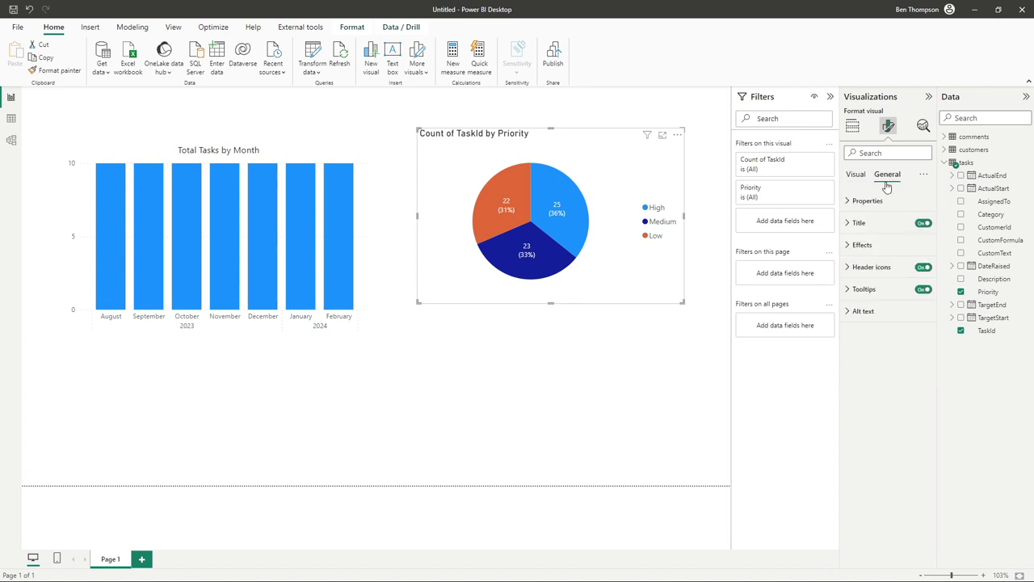
pyautogui.click(861, 223)
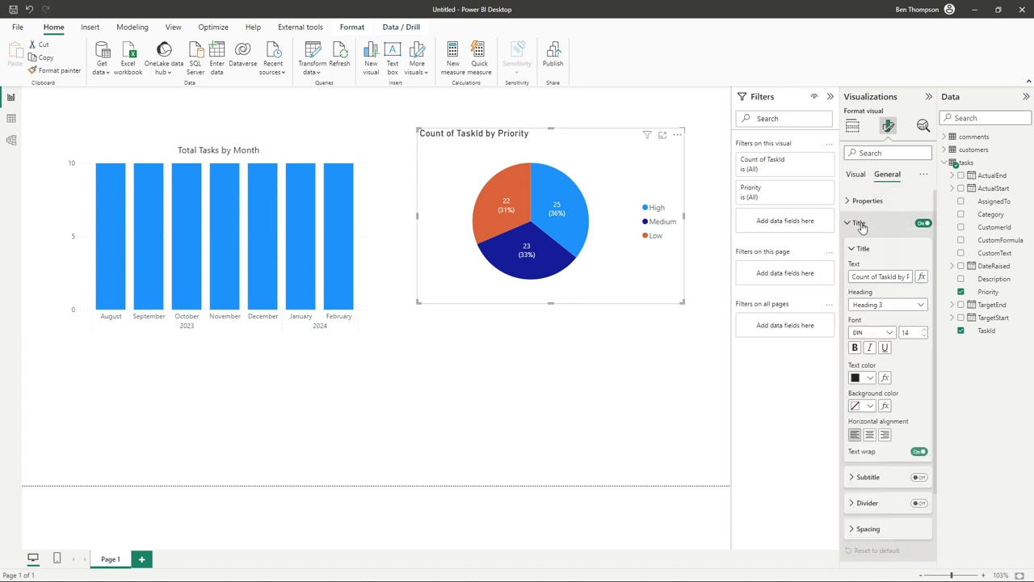
pyautogui.click(867, 277)
pyautogui.write('Total Tasks')
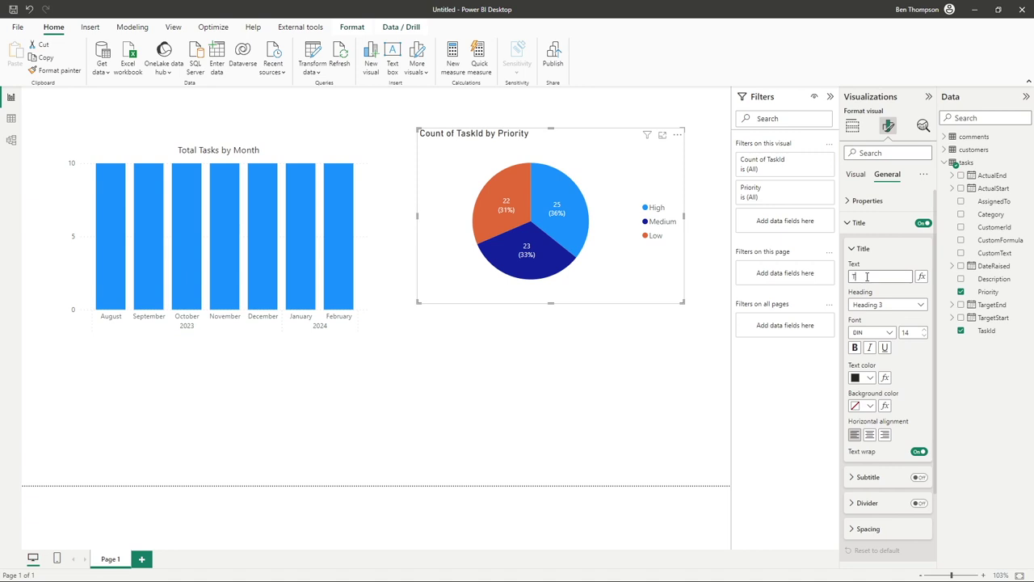
pyautogui.write(' by Priority')
pyautogui.click(873, 332)
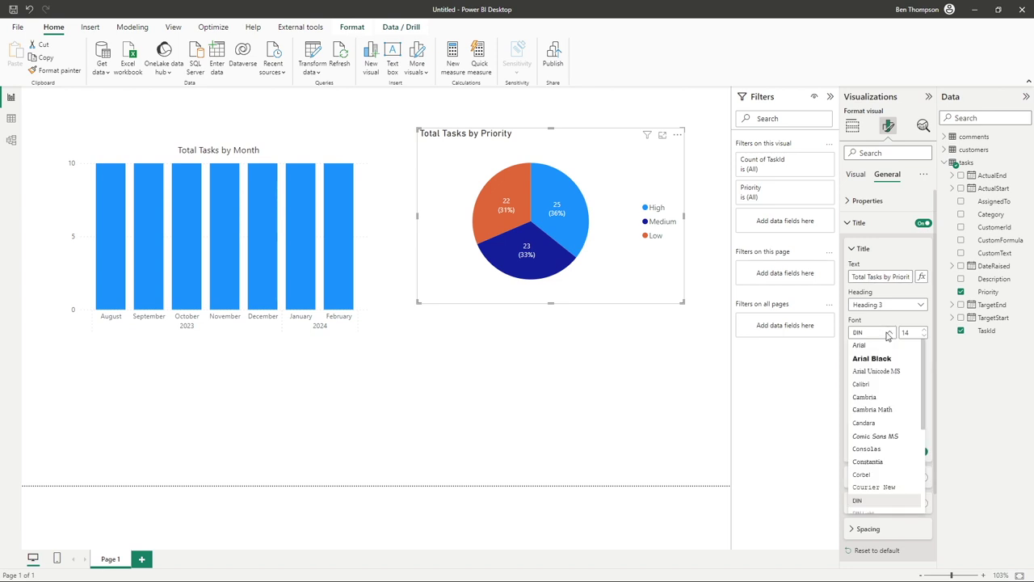
pyautogui.click(893, 399)
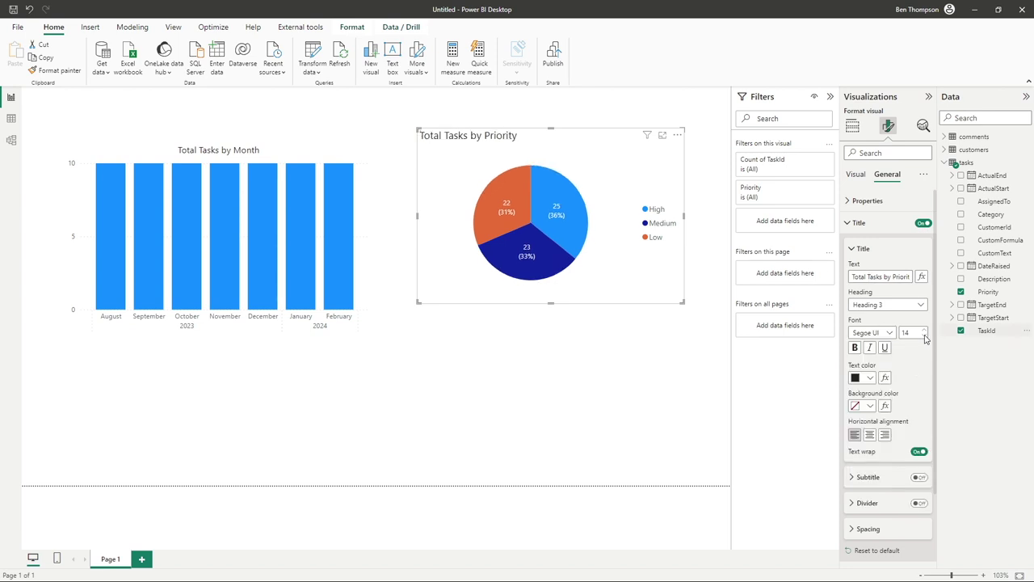
pyautogui.click(924, 336)
pyautogui.click(925, 336)
pyautogui.click(870, 434)
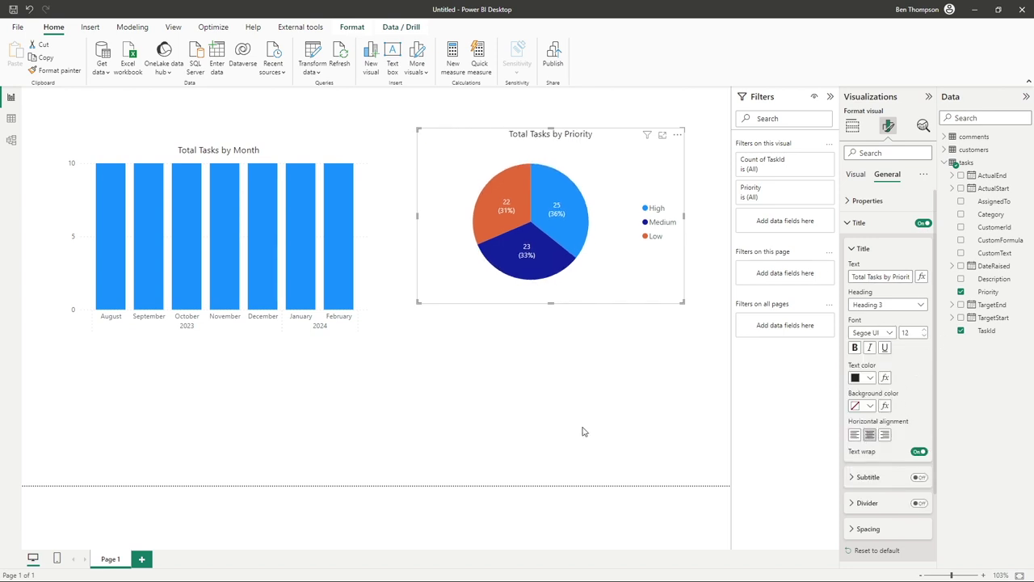
pyautogui.click(559, 406)
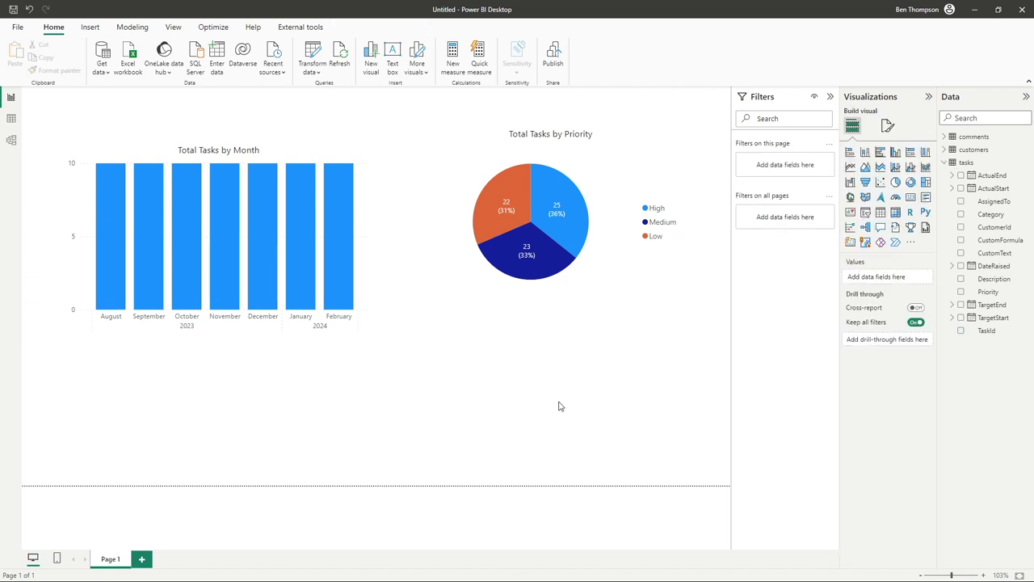